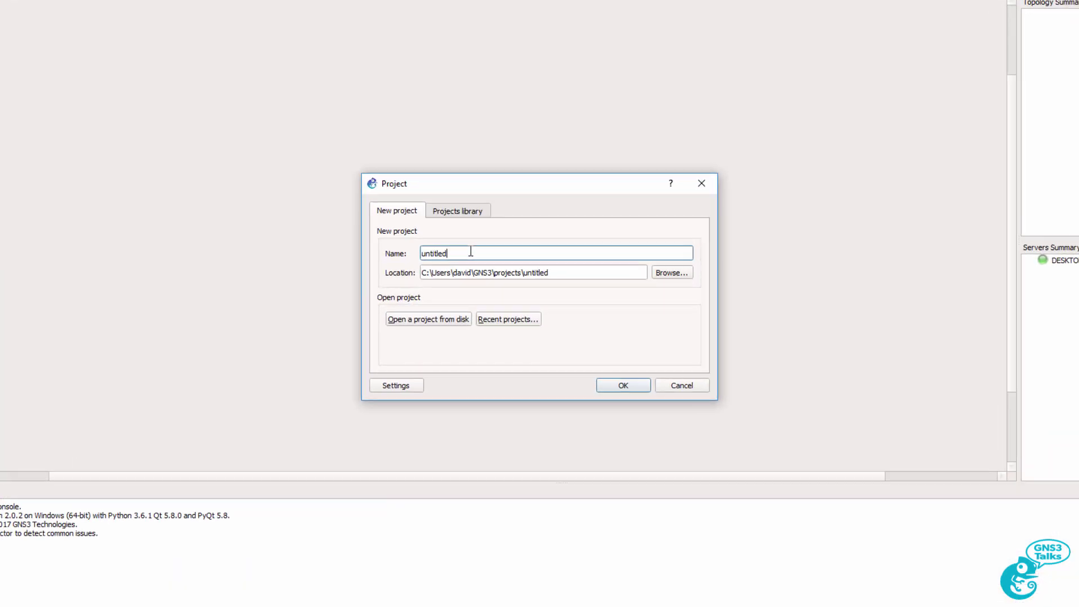
Step: Create the new GNS3 project named gns-vm
{"action": "type", "text": "gns-vm"}
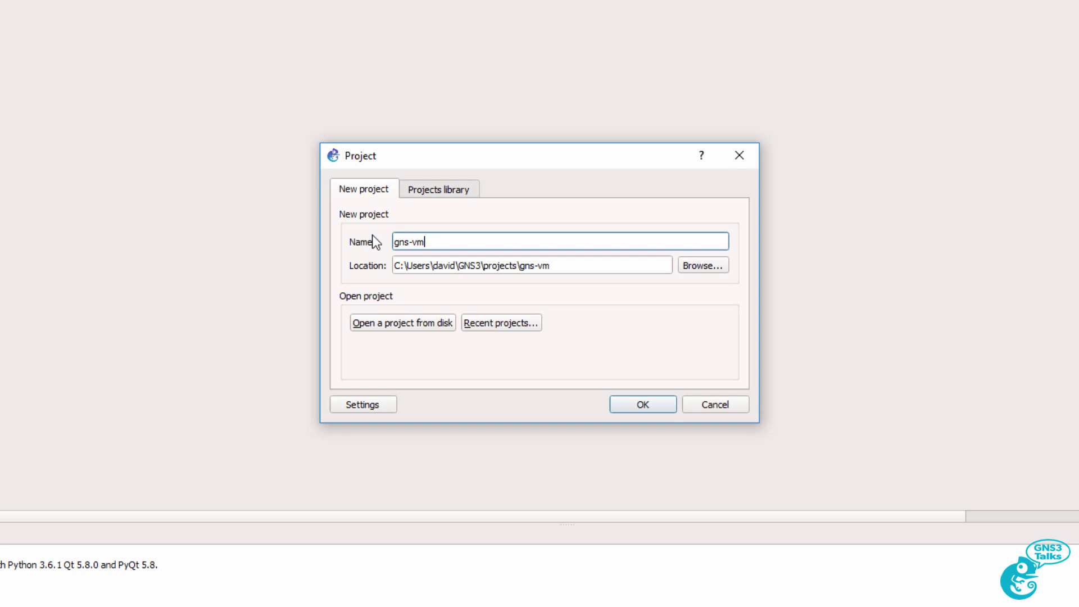
{"action": "left_click_drag", "start_coordinate": [443, 240], "coordinate": [386, 236]}
{"action": "left_click", "coordinate": [632, 404]}
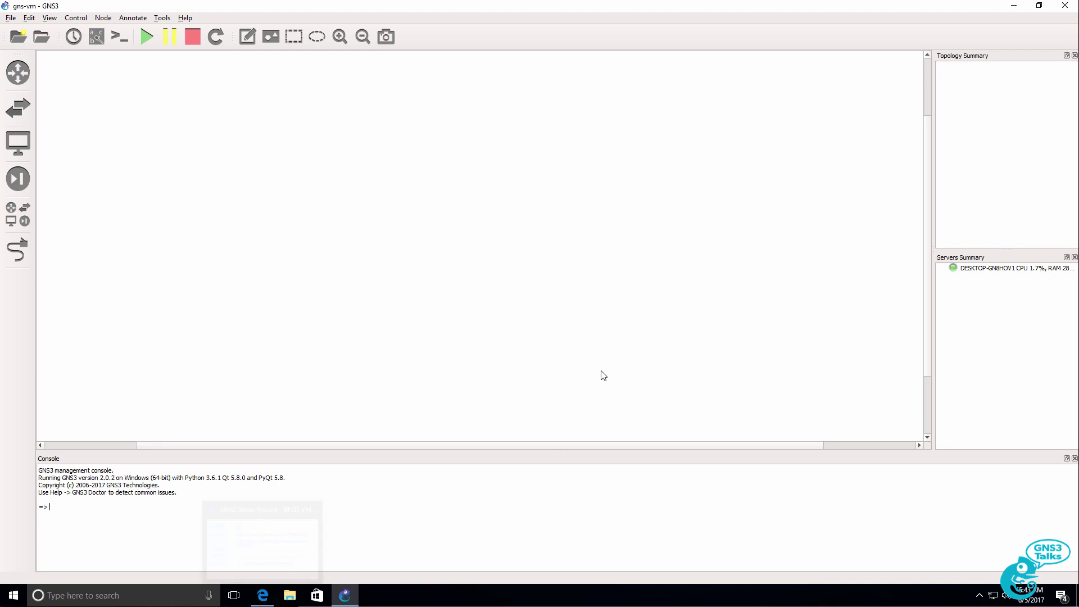
Step: Open the GNS3 Marketplace Appliances page and scroll the setup guide's VirtualBox-versus-VMware section
{"action": "left_click", "coordinate": [261, 596]}
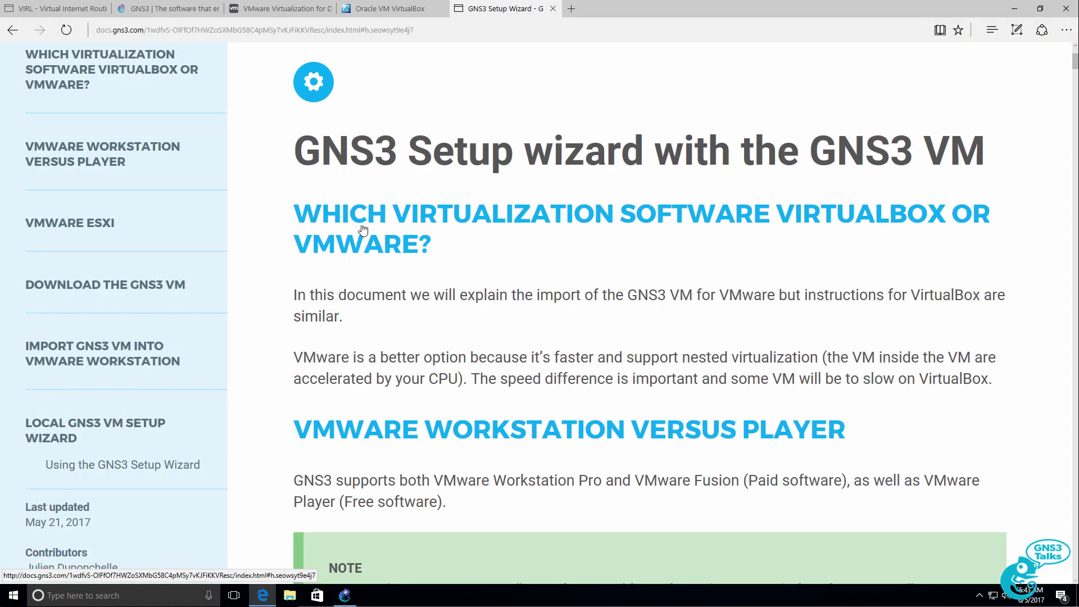
{"action": "left_click_drag", "start_coordinate": [284, 212], "coordinate": [458, 240]}
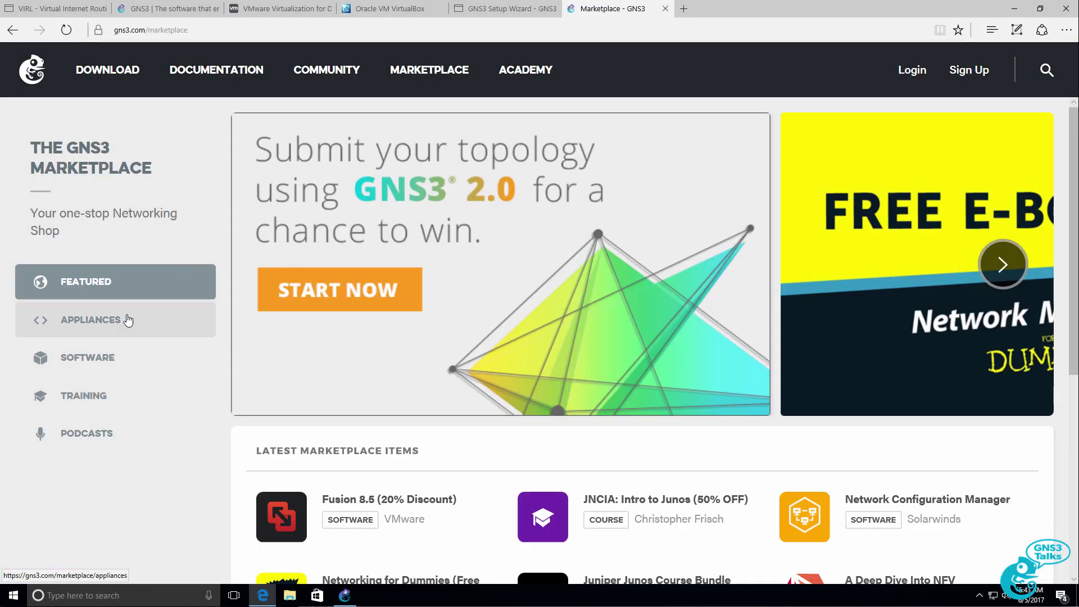
{"action": "left_click", "coordinate": [127, 319]}
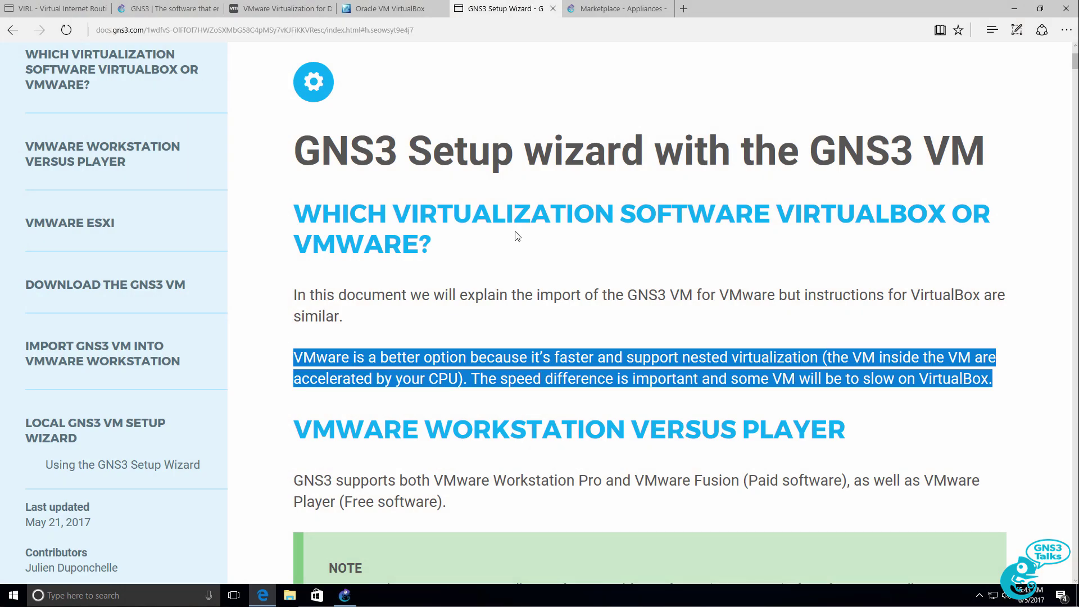
{"action": "scroll", "coordinate": [537, 289], "scroll_direction": "down", "scroll_amount": 3}
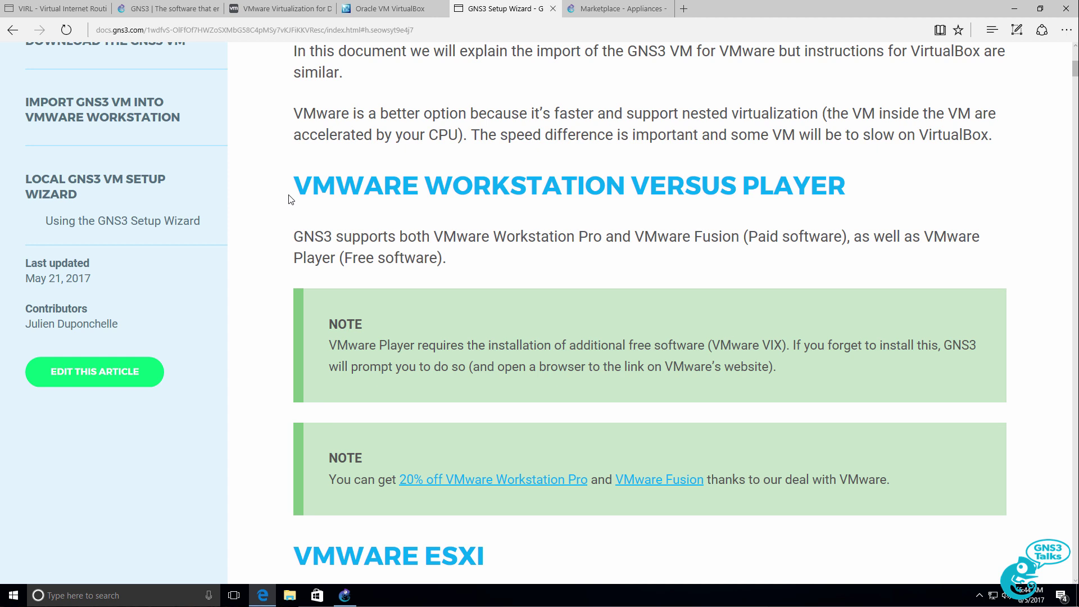
Step: Highlight the guide's VMware Workstation versus Player passages, including Workstation Pro, Fusion and the VIX requirement
{"action": "left_click_drag", "start_coordinate": [290, 200], "coordinate": [858, 198]}
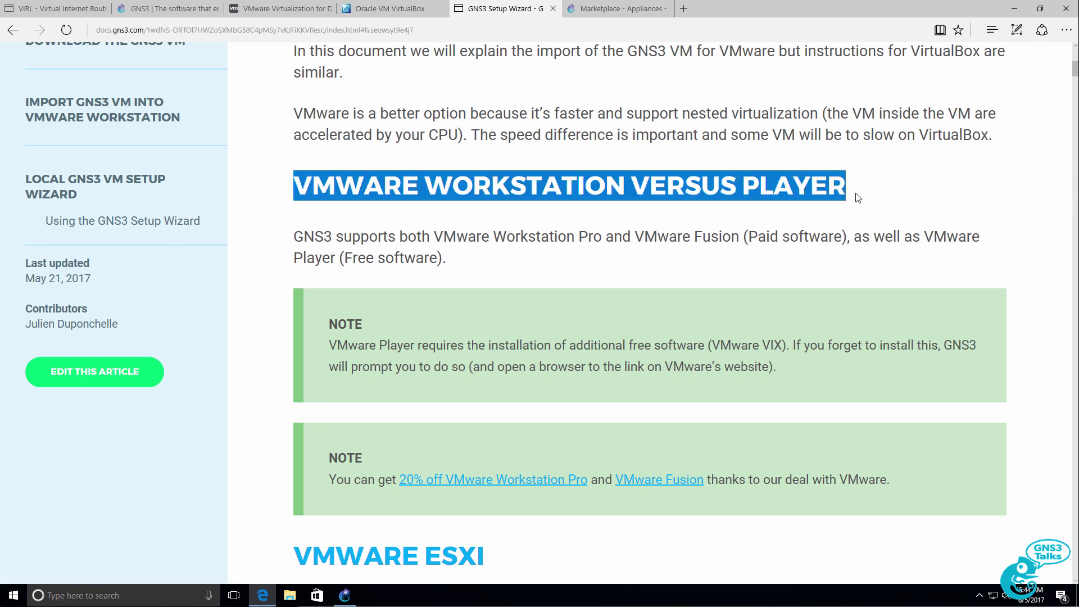
{"action": "left_click_drag", "start_coordinate": [431, 233], "coordinate": [849, 243]}
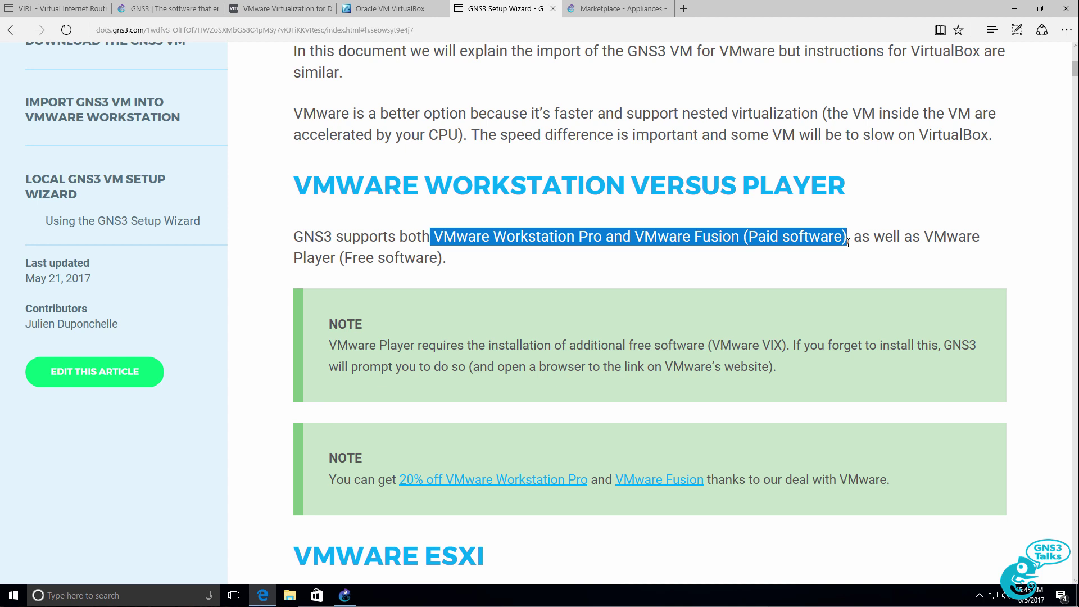
{"action": "left_click", "coordinate": [523, 239]}
{"action": "left_click_drag", "start_coordinate": [485, 239], "coordinate": [722, 241]}
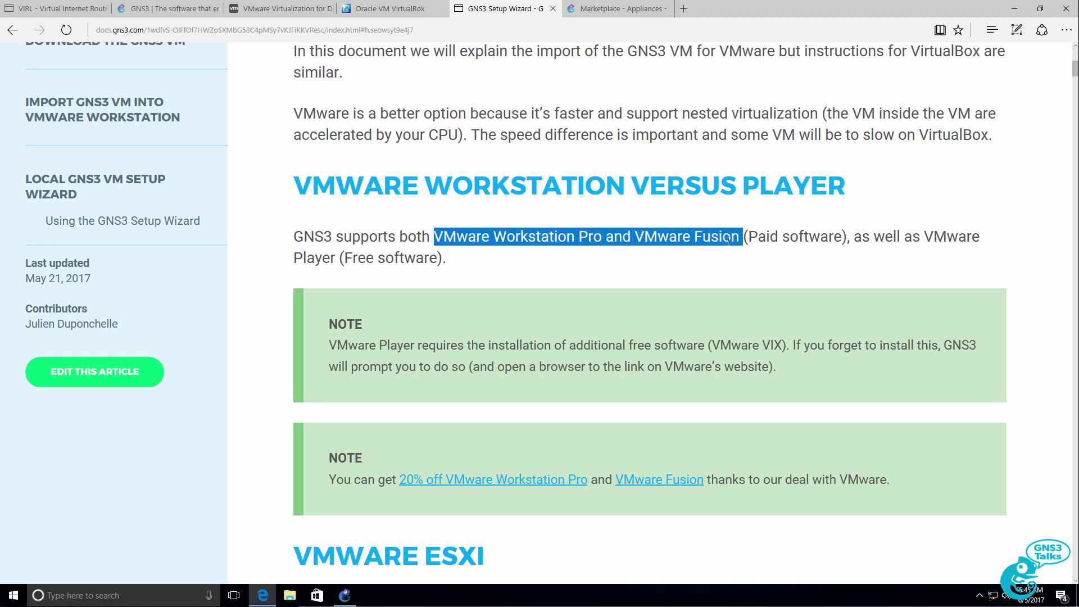
{"action": "left_click_drag", "start_coordinate": [854, 237], "coordinate": [865, 262]}
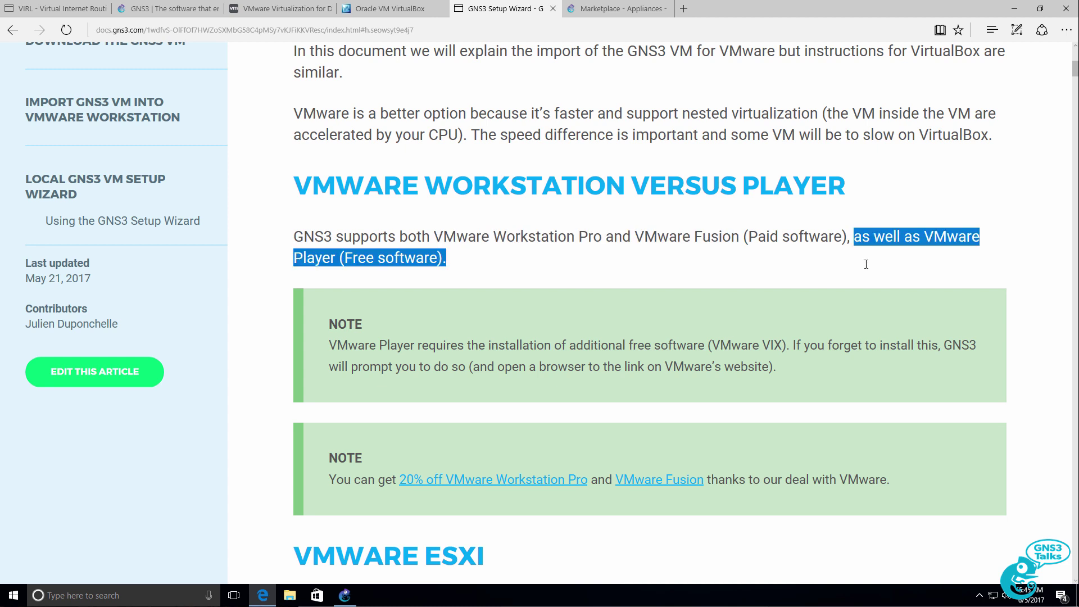
{"action": "scroll", "coordinate": [862, 264], "scroll_direction": "down", "scroll_amount": 1}
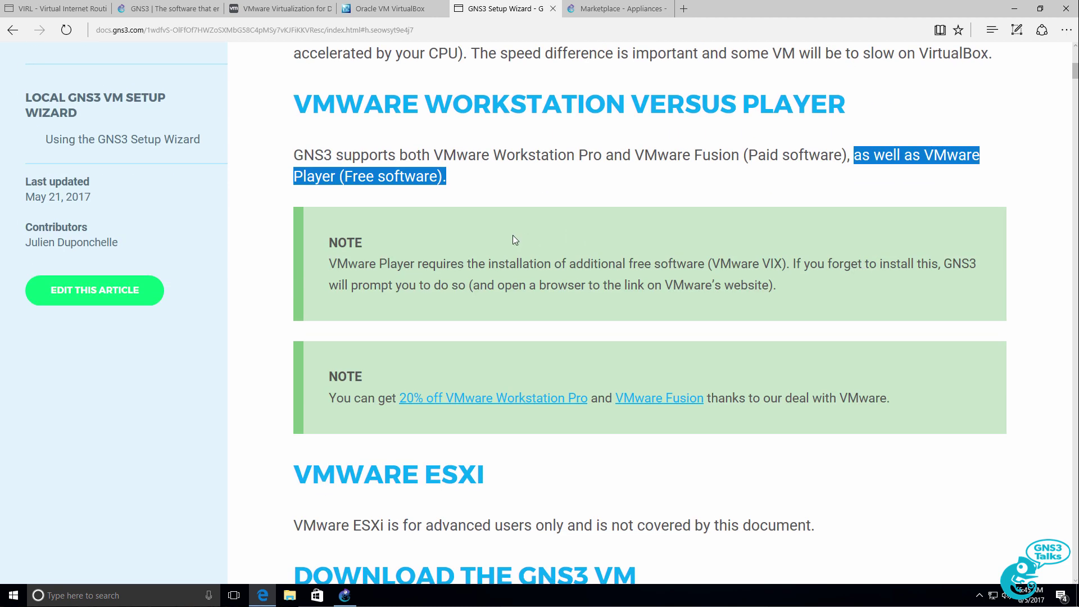
{"action": "left_click_drag", "start_coordinate": [330, 264], "coordinate": [785, 287]}
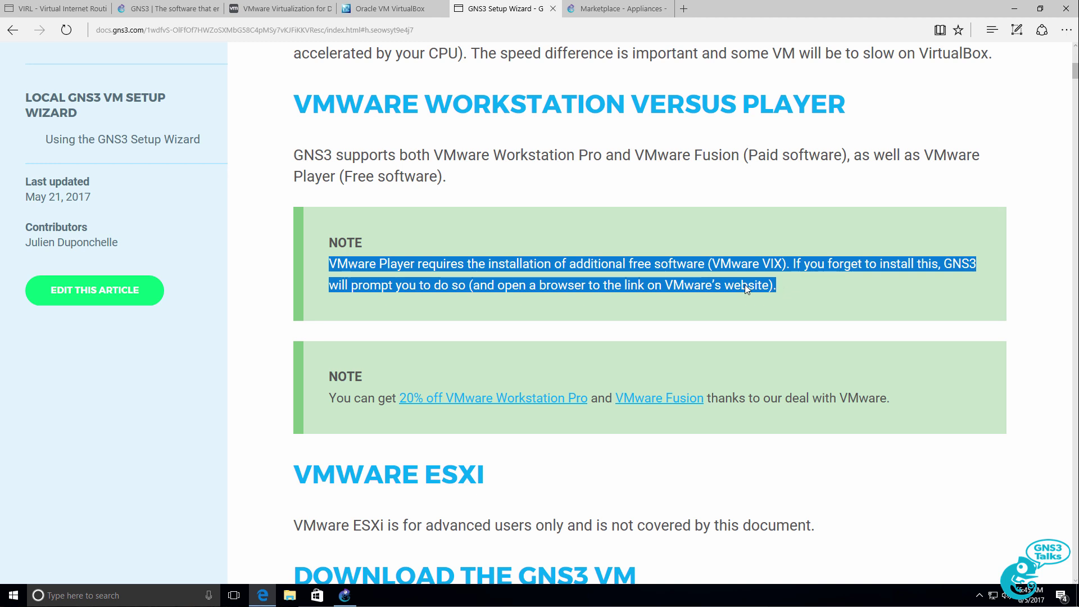
{"action": "left_click", "coordinate": [713, 263]}
{"action": "left_click_drag", "start_coordinate": [713, 264], "coordinate": [790, 259]}
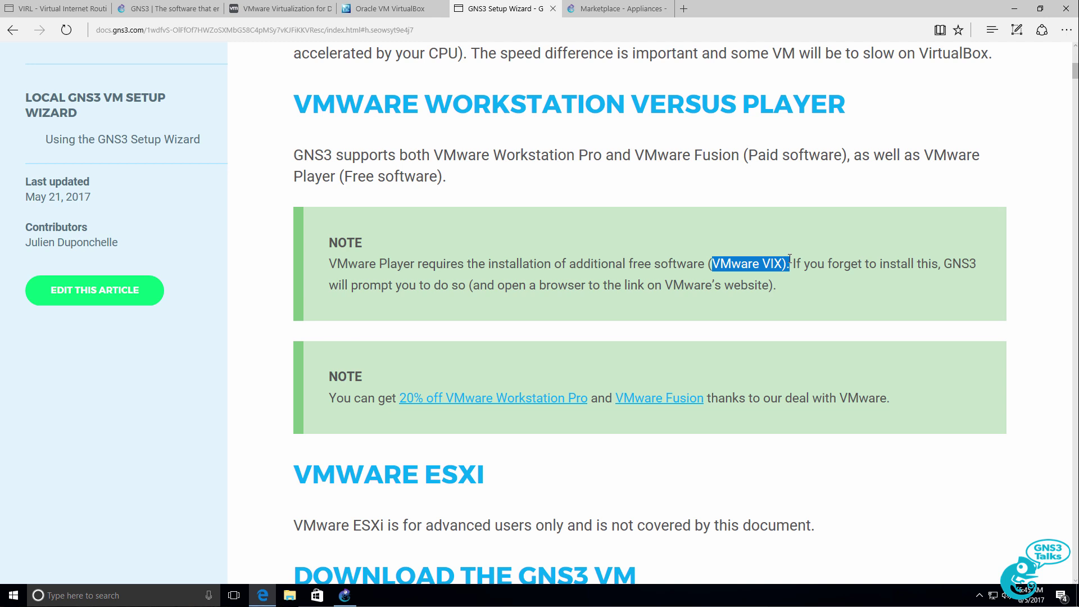
Step: Review down to the Import GNS3 VM into VMware Workstation heading and minimize the browser
{"action": "scroll", "coordinate": [534, 244], "scroll_direction": "down", "scroll_amount": 5}
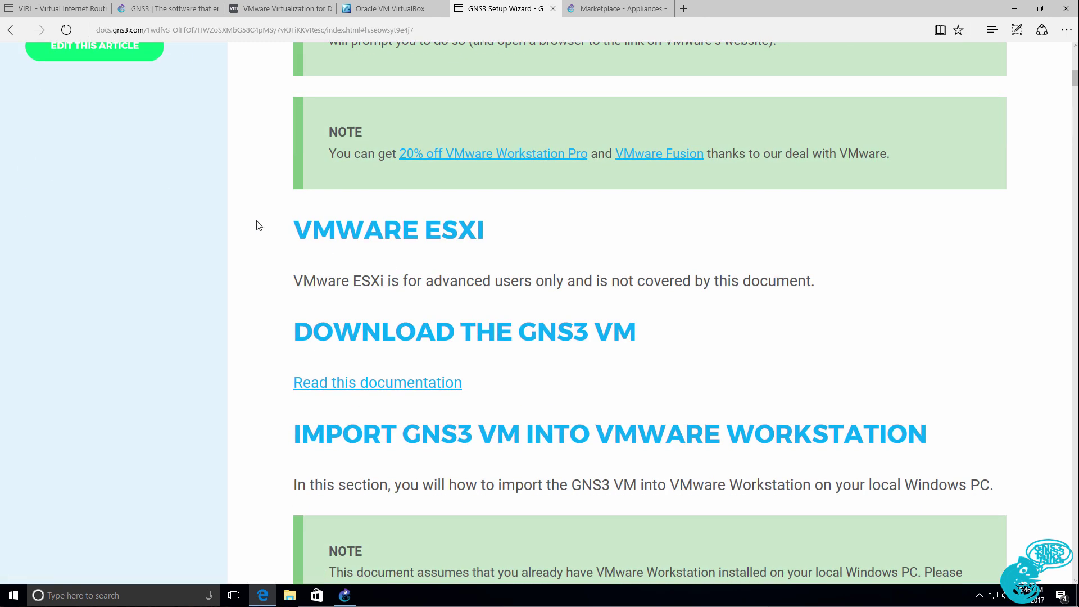
{"action": "left_click_drag", "start_coordinate": [277, 227], "coordinate": [484, 248]}
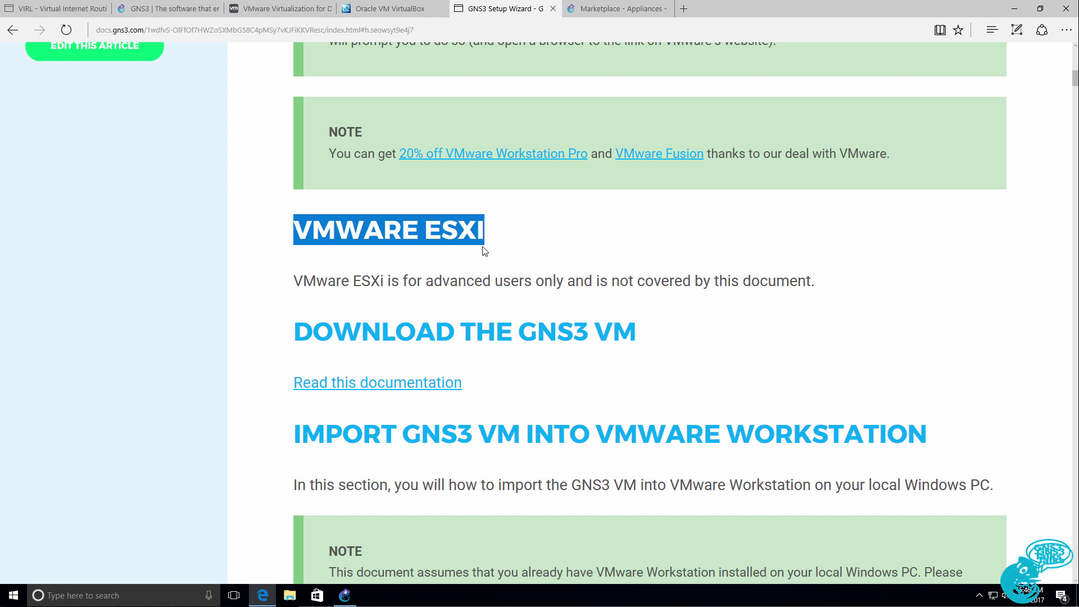
{"action": "scroll", "coordinate": [485, 250], "scroll_direction": "down", "scroll_amount": 1}
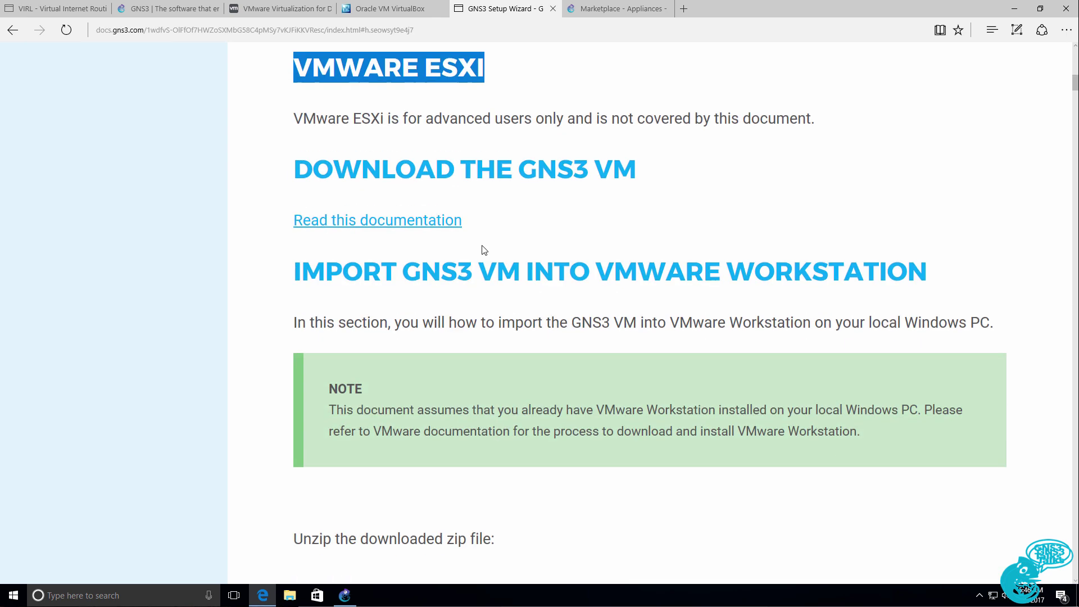
{"action": "scroll", "coordinate": [485, 250], "scroll_direction": "down", "scroll_amount": 3}
{"action": "scroll", "coordinate": [485, 248], "scroll_direction": "up", "scroll_amount": 2}
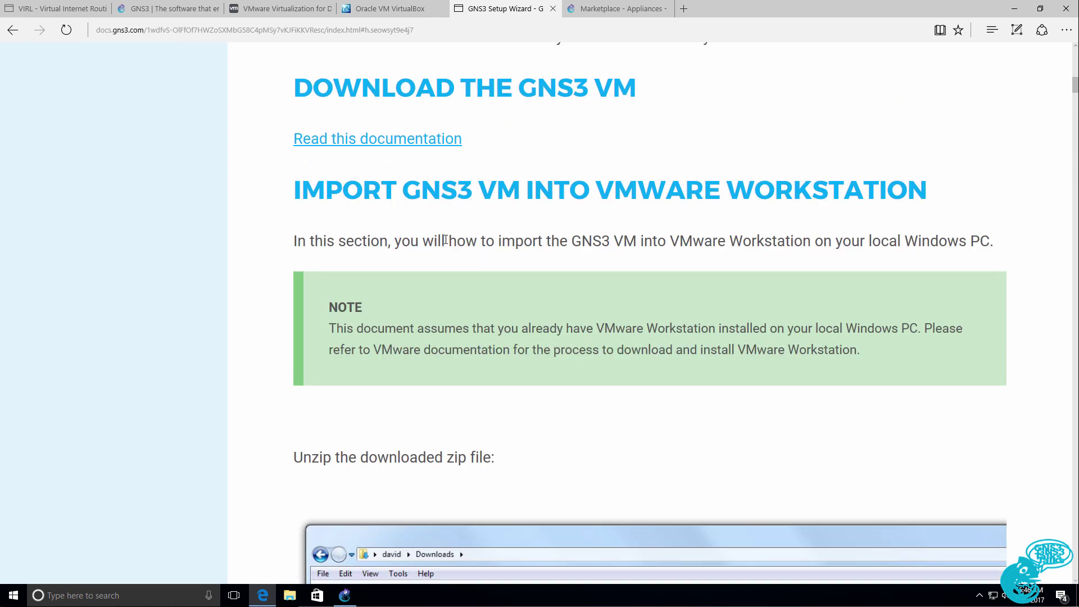
{"action": "left_click_drag", "start_coordinate": [262, 196], "coordinate": [854, 196]}
{"action": "left_click", "coordinate": [273, 596]}
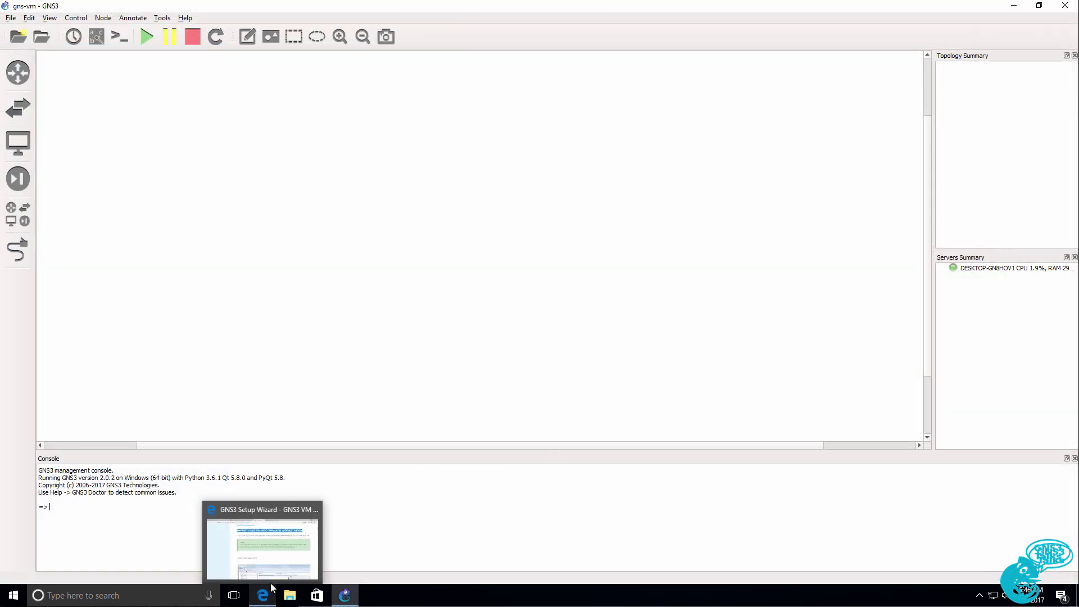
Step: Download the VMware Workstation Pro installer and launch it from the Downloads folder
{"action": "left_click", "coordinate": [265, 575]}
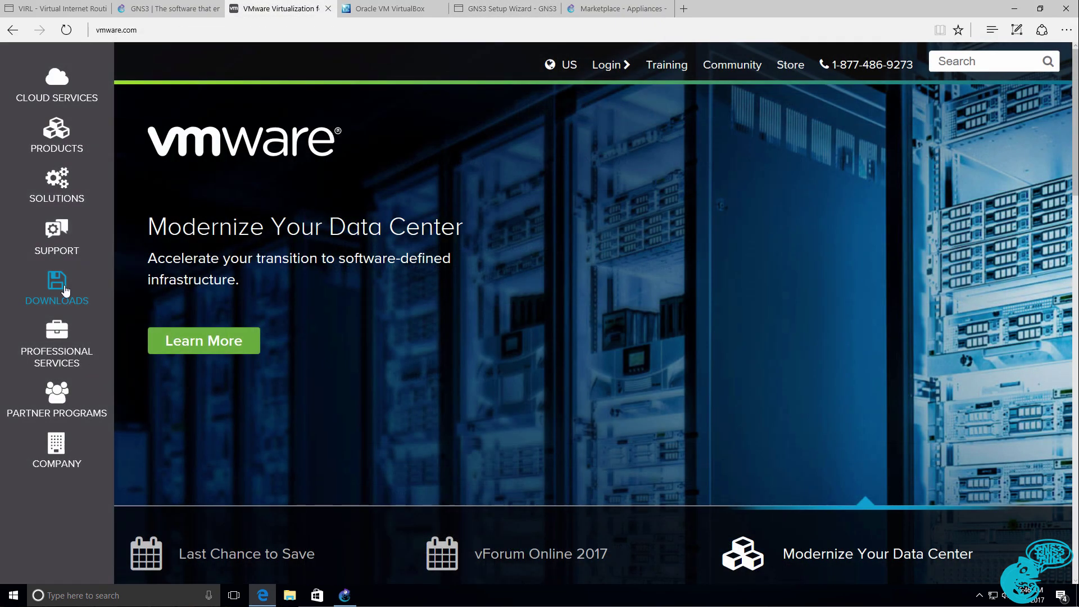
{"action": "left_click", "coordinate": [65, 290]}
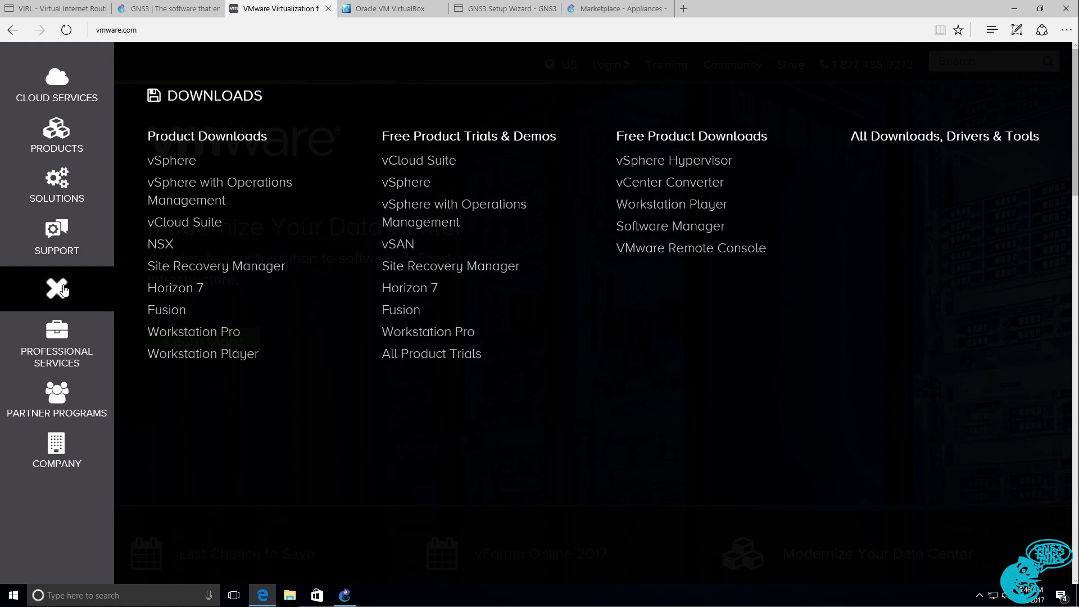
{"action": "left_click", "coordinate": [199, 336]}
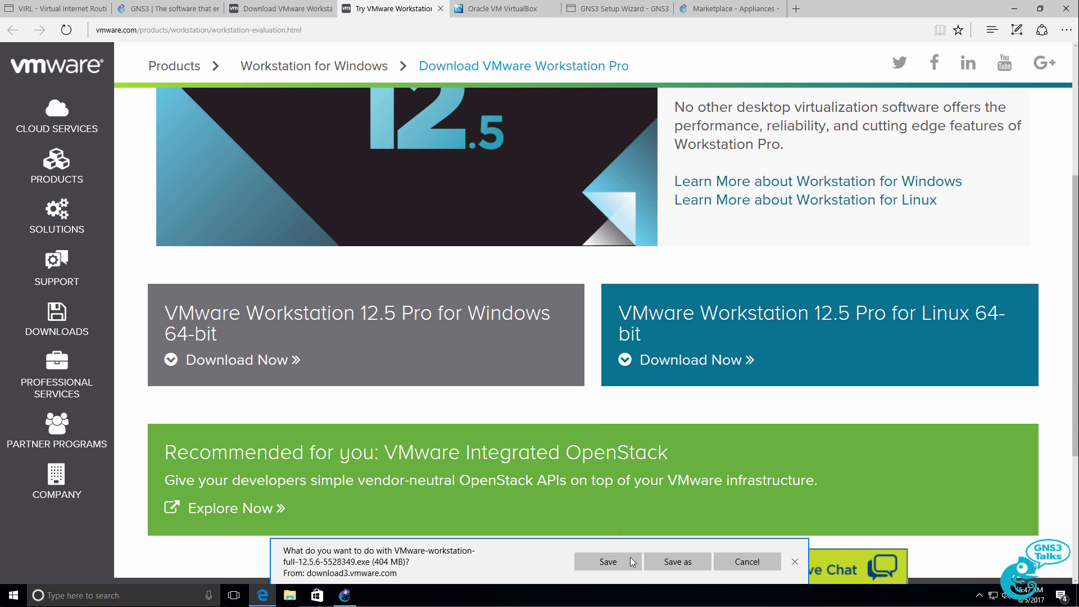
{"action": "left_click", "coordinate": [607, 562]}
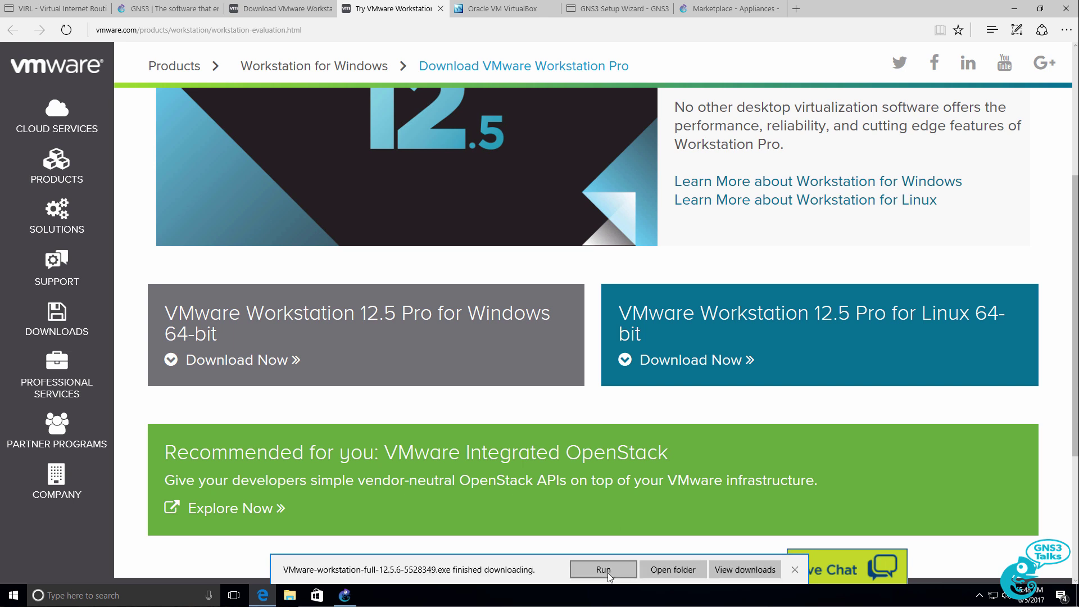
{"action": "left_click", "coordinate": [673, 570]}
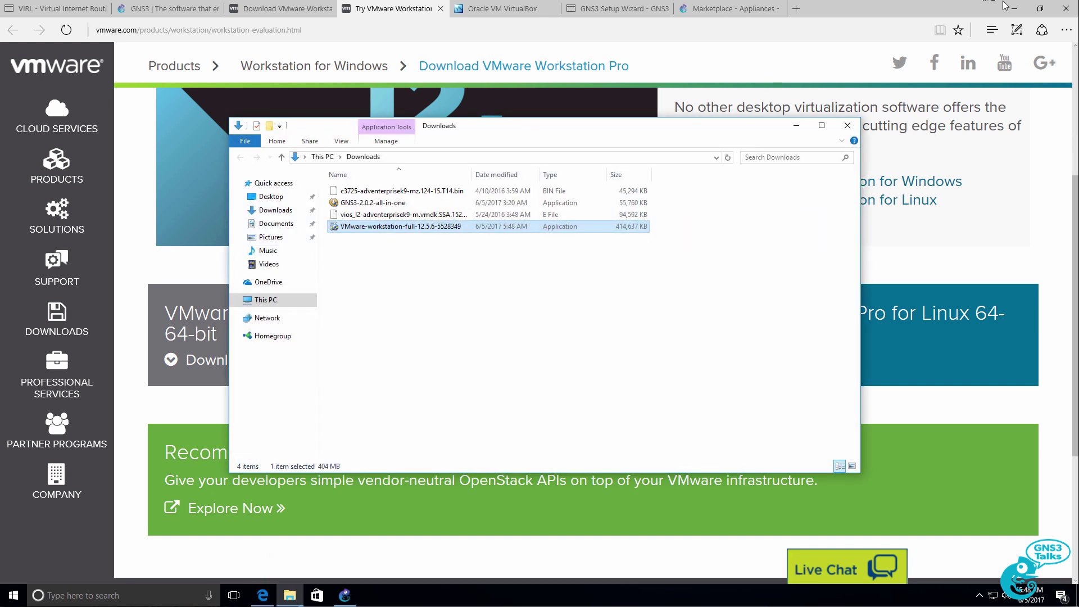
{"action": "left_click", "coordinate": [1015, 9]}
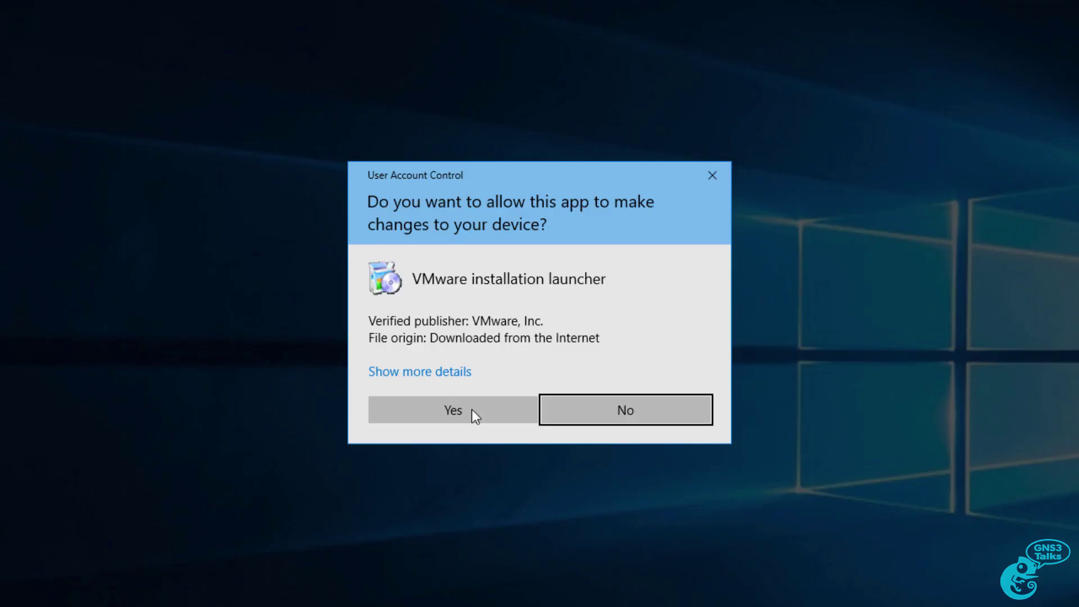
Step: Install VMware Workstation Pro 12 with default location, usage statistics off and both shortcuts
{"action": "left_click", "coordinate": [479, 420]}
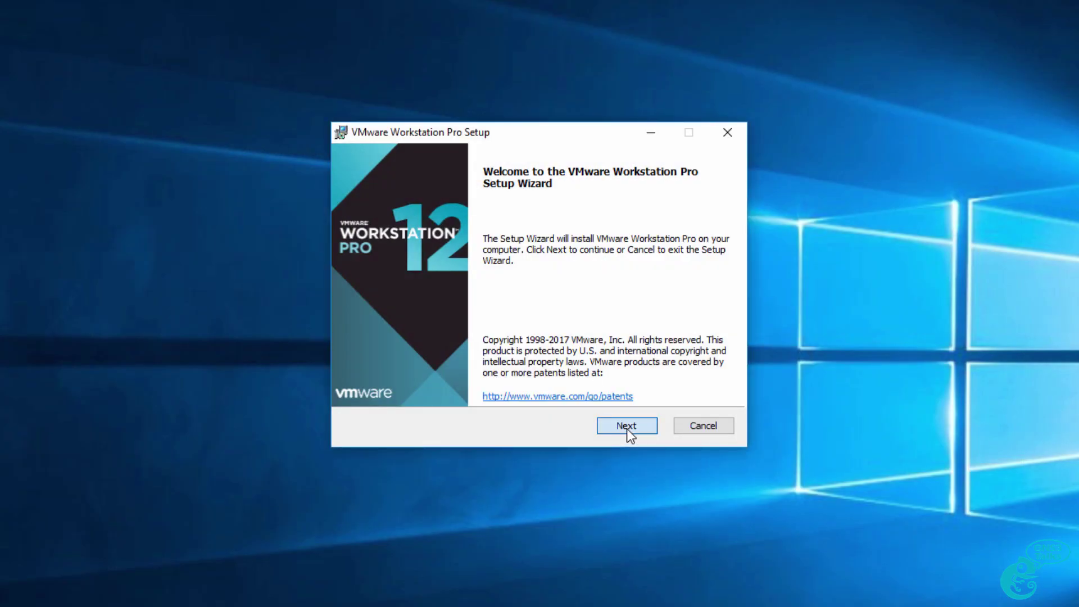
{"action": "left_click", "coordinate": [626, 429]}
{"action": "left_click", "coordinate": [391, 387]}
{"action": "left_click", "coordinate": [640, 427]}
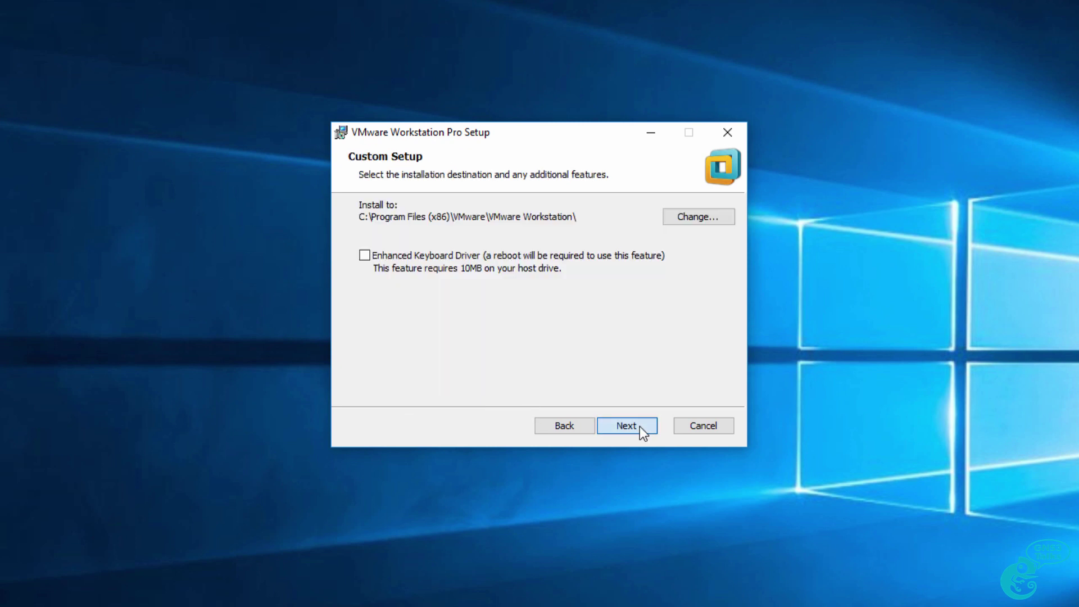
{"action": "left_click", "coordinate": [640, 426]}
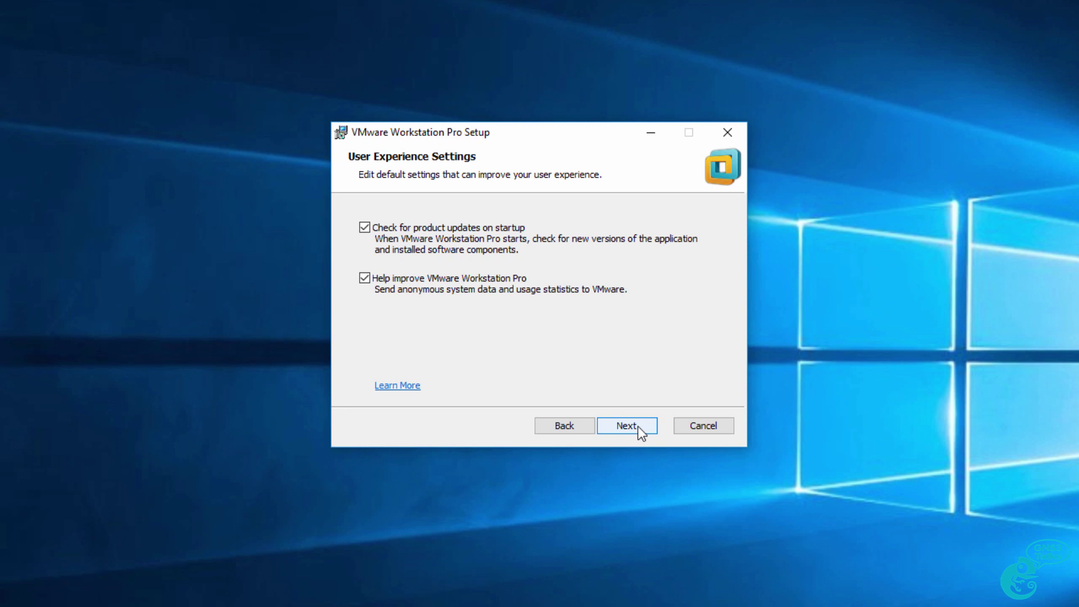
{"action": "left_click", "coordinate": [416, 279]}
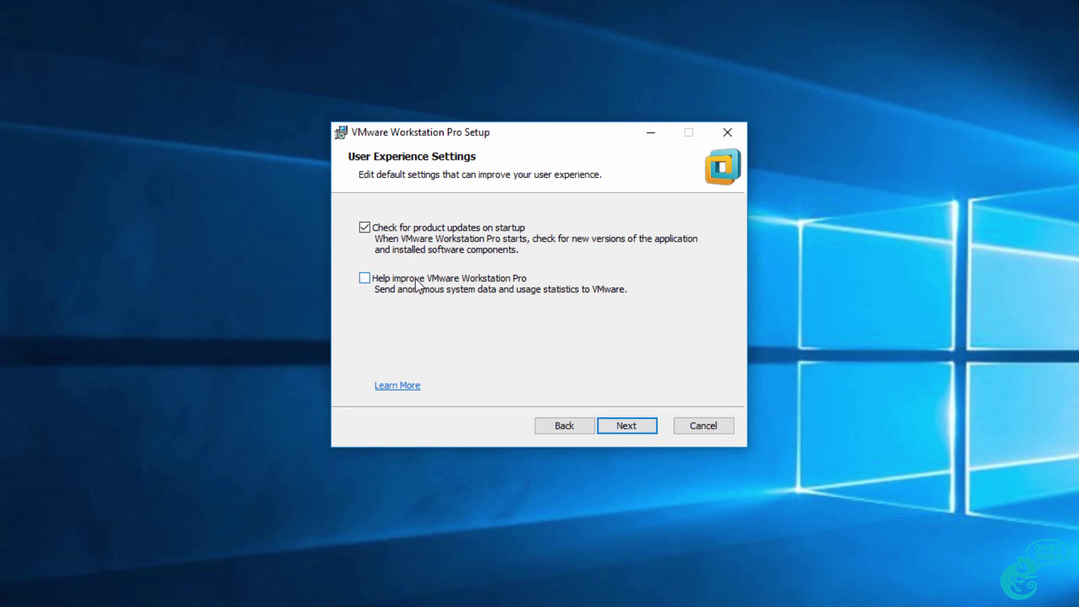
{"action": "left_click", "coordinate": [625, 425]}
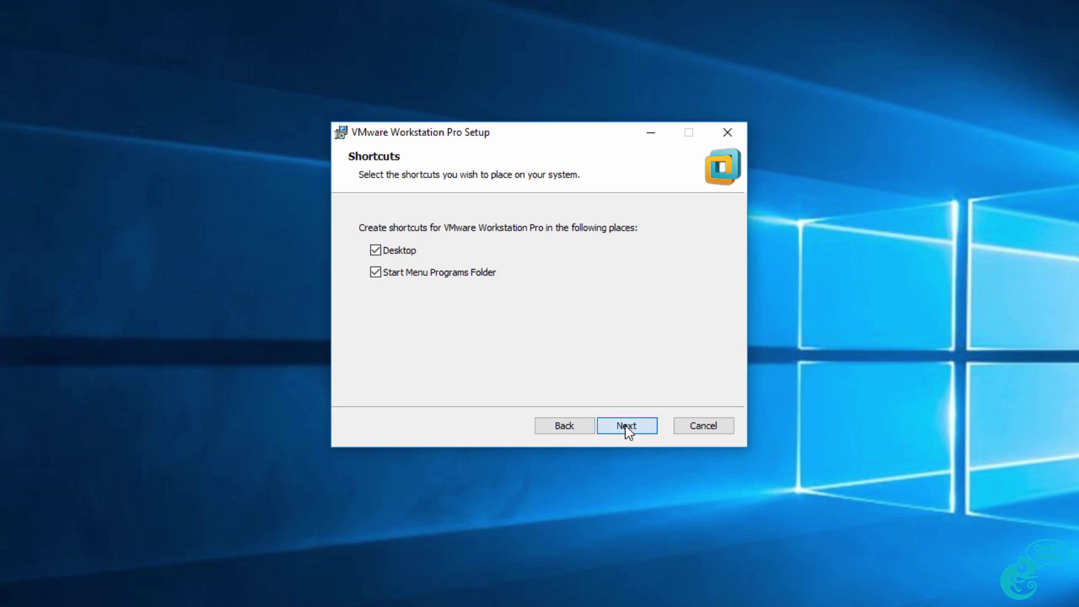
{"action": "left_click", "coordinate": [625, 425]}
{"action": "left_click", "coordinate": [625, 425]}
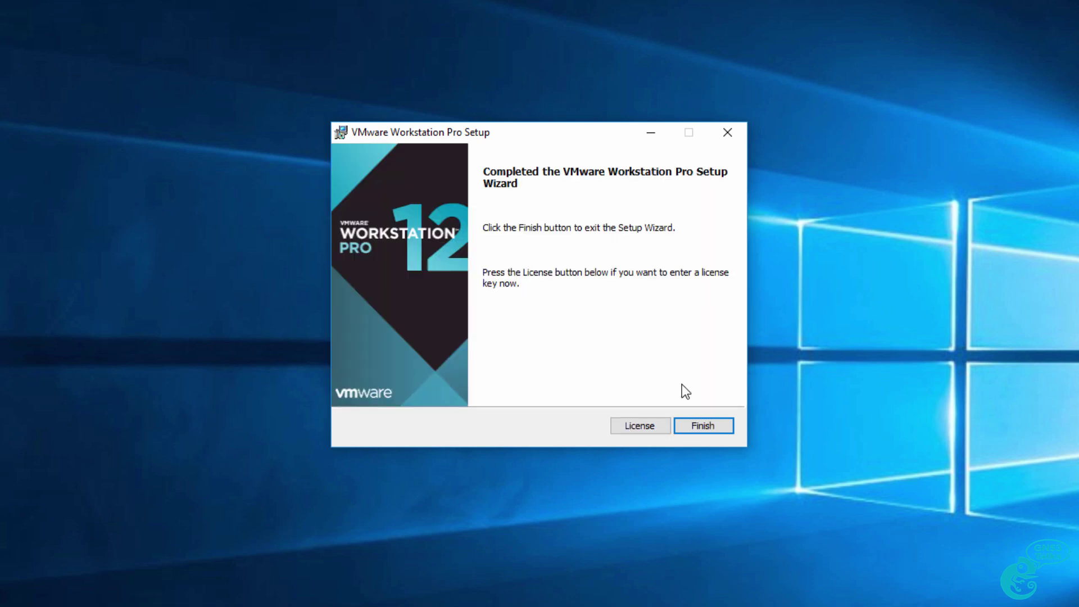
{"action": "left_click", "coordinate": [719, 431]}
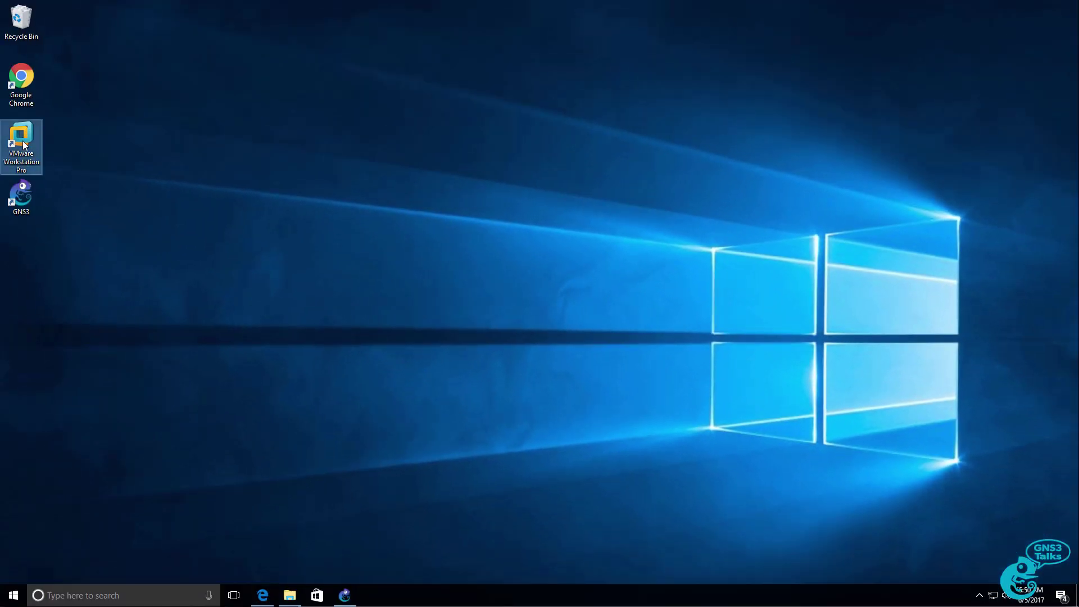
Step: Launch VMware Workstation Pro and activate its 30-day trial by entering an e-mail address
{"action": "double_click", "coordinate": [23, 144]}
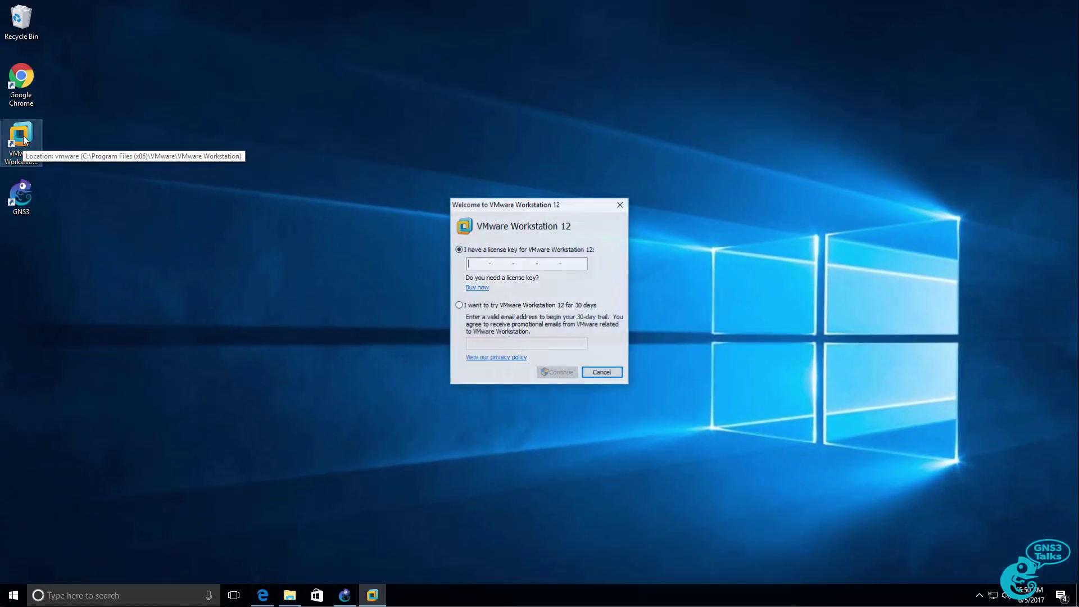
{"action": "left_click", "coordinate": [507, 305]}
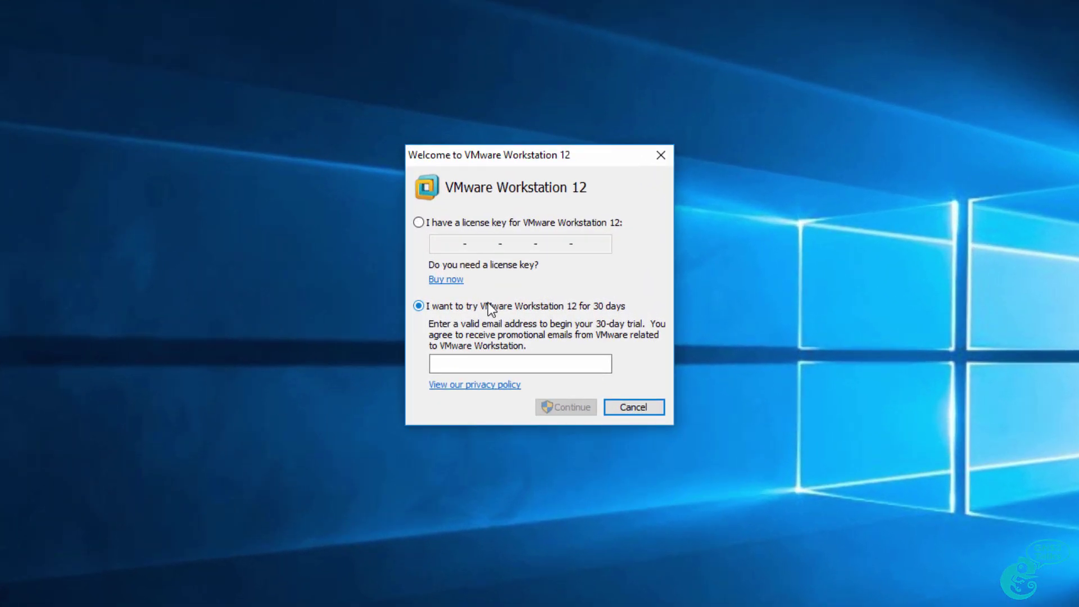
{"action": "left_click", "coordinate": [544, 364]}
{"action": "type", "text": "user@example.com"}
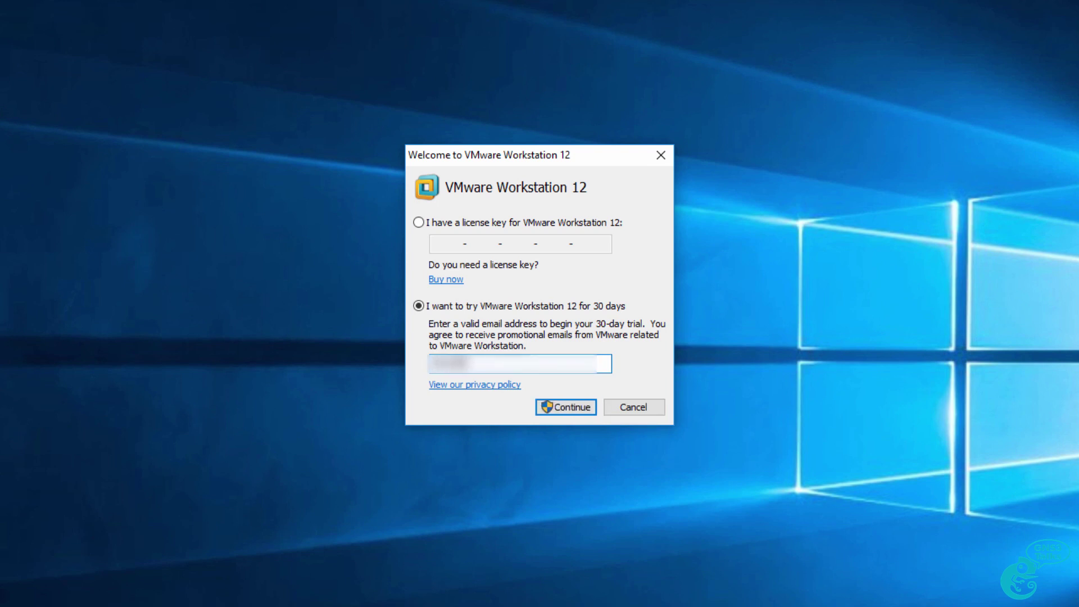
{"action": "left_click", "coordinate": [579, 402]}
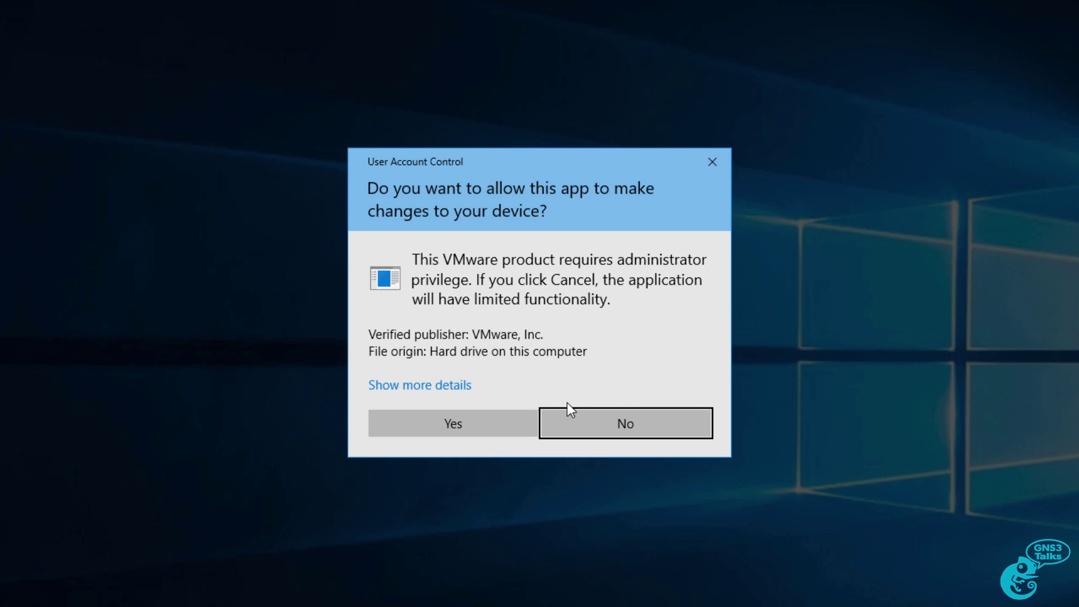
{"action": "left_click", "coordinate": [464, 427]}
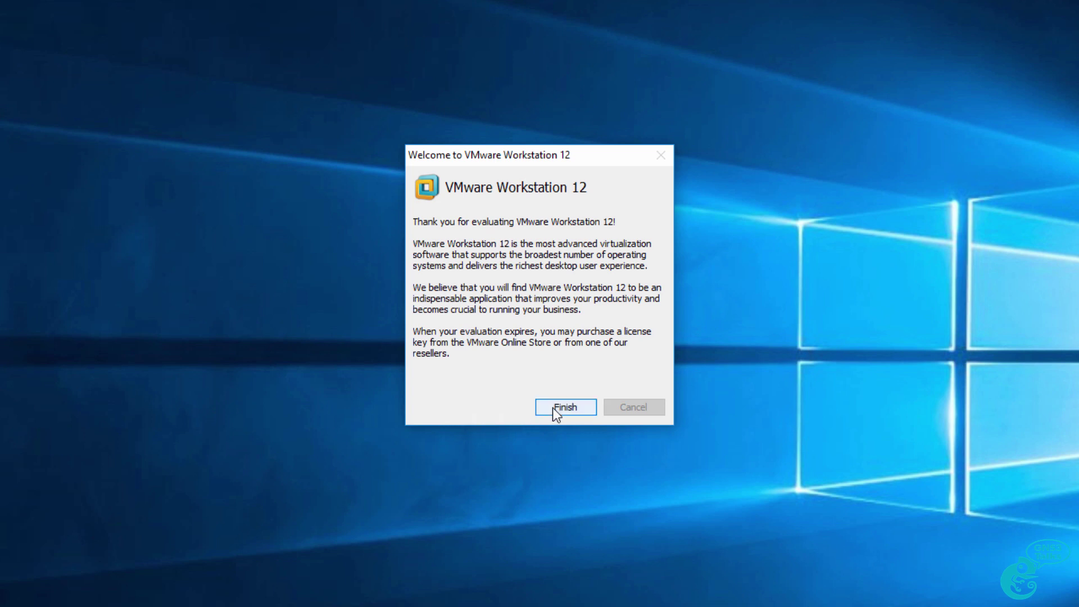
{"action": "left_click", "coordinate": [554, 407]}
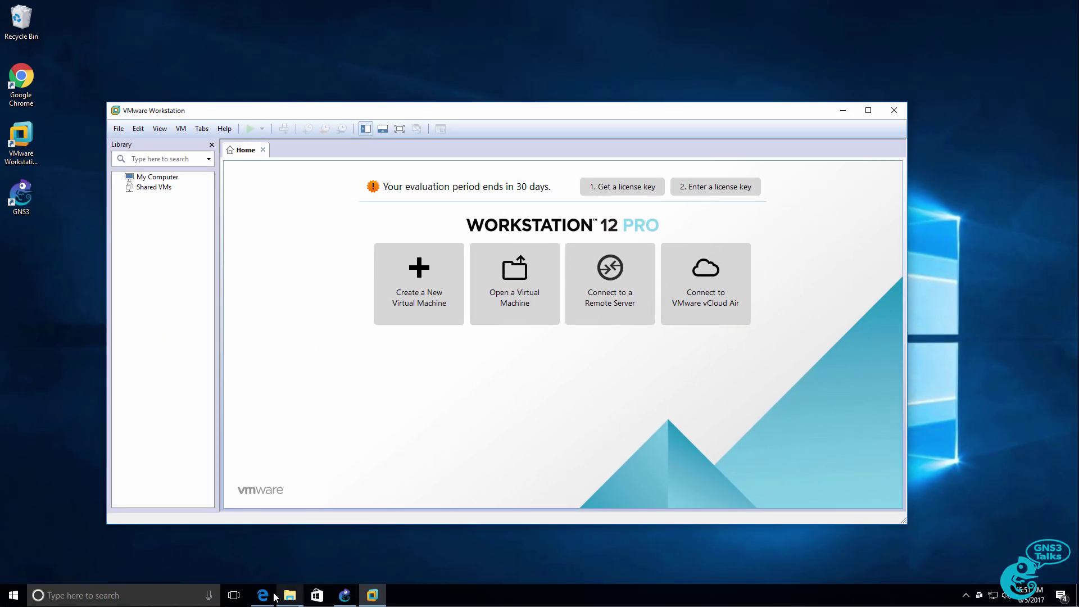
Step: Download GNS3.VM.VMware.Workstation.2.0.2.zip from the GNS3 website's VM download page
{"action": "left_click", "coordinate": [263, 595]}
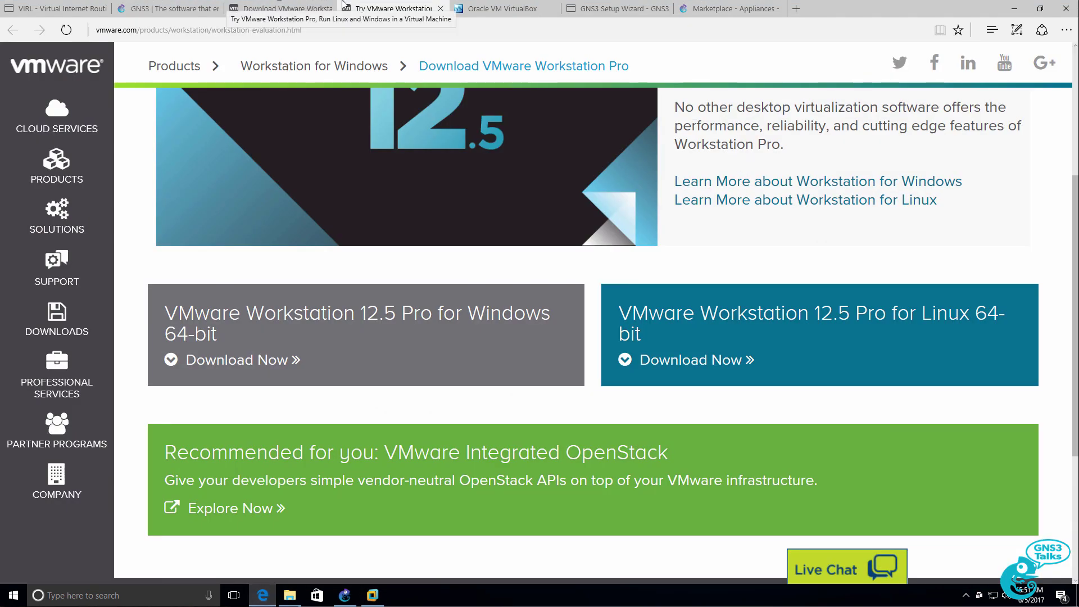
{"action": "left_click", "coordinate": [196, 11]}
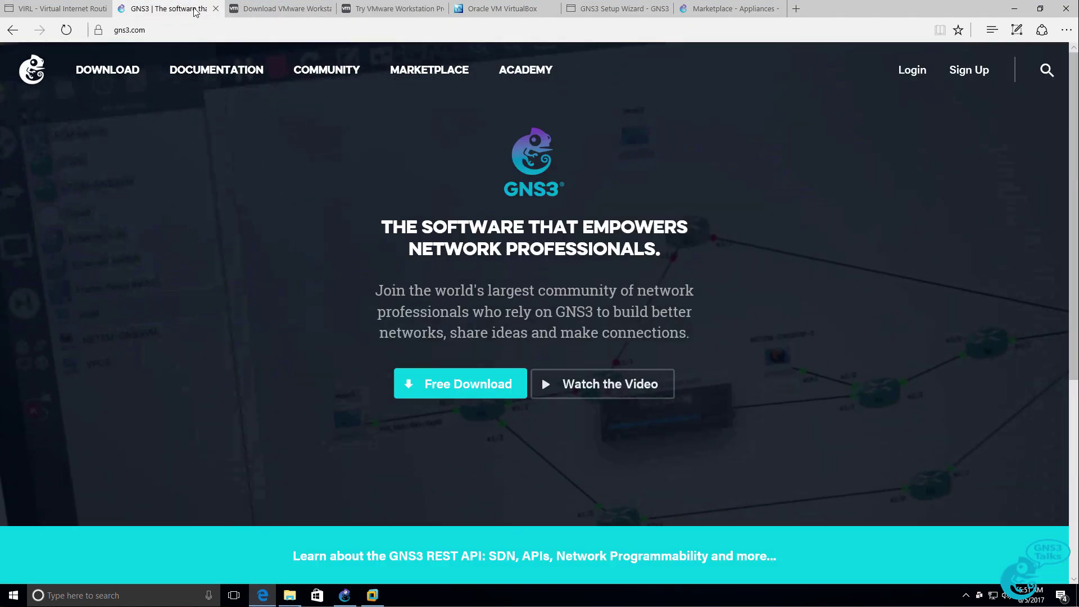
{"action": "left_click", "coordinate": [106, 72]}
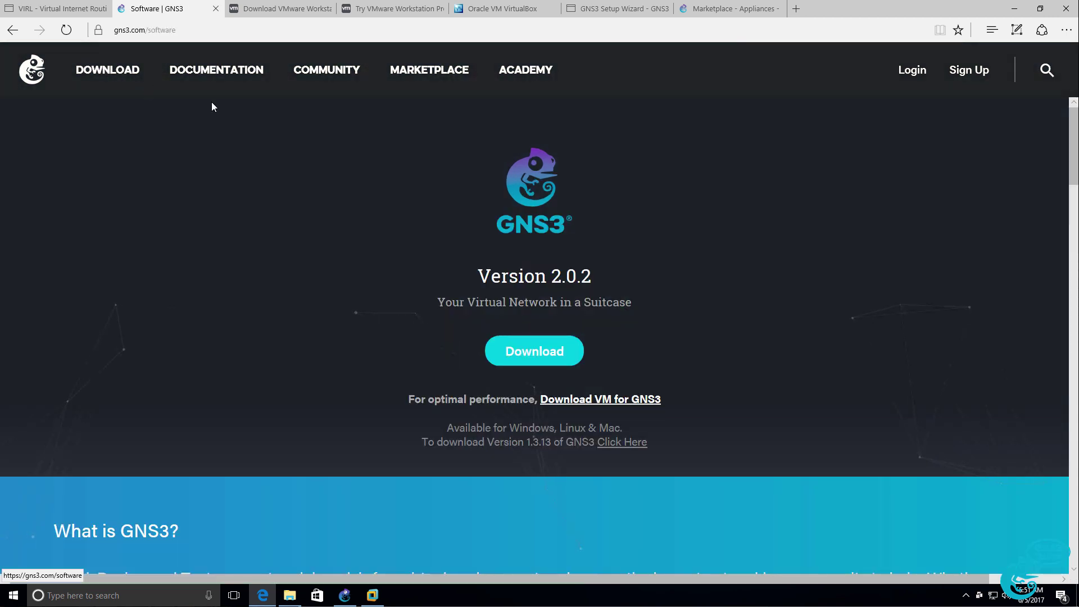
{"action": "left_click", "coordinate": [634, 400]}
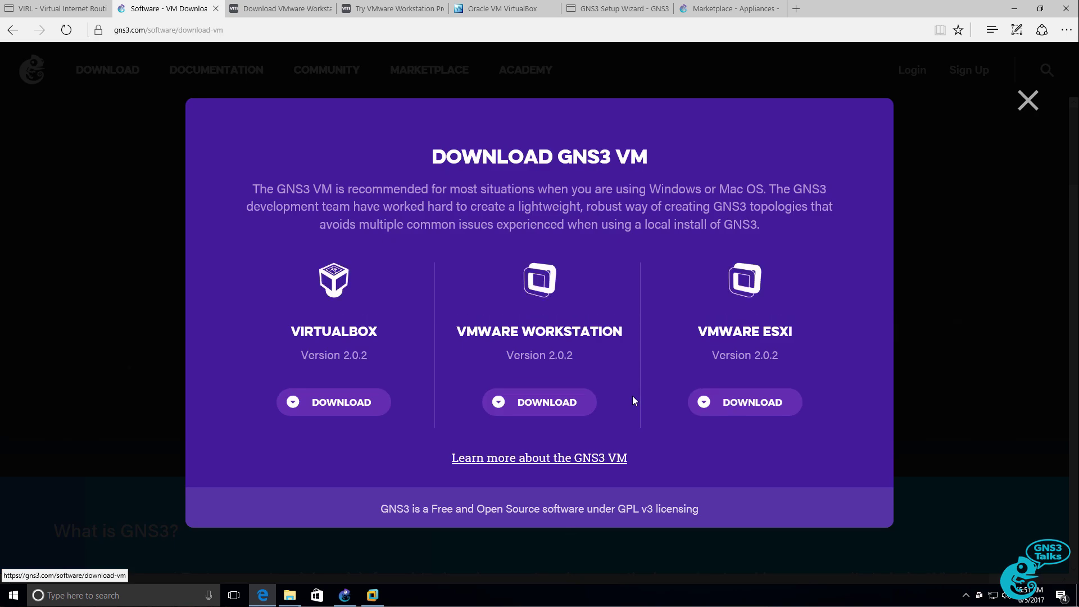
{"action": "left_click", "coordinate": [534, 406]}
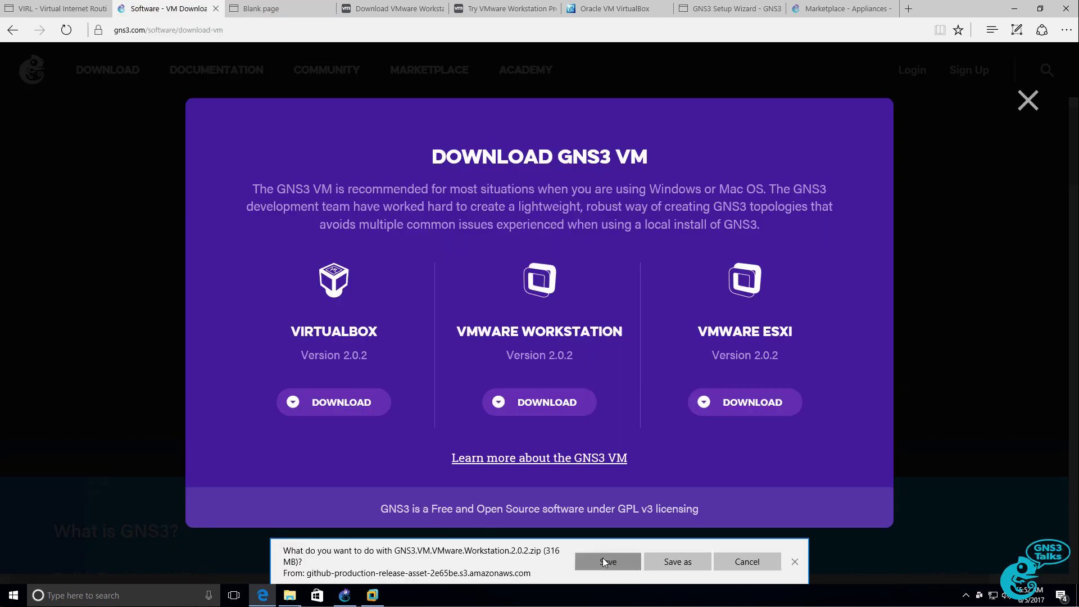
{"action": "left_click", "coordinate": [604, 561]}
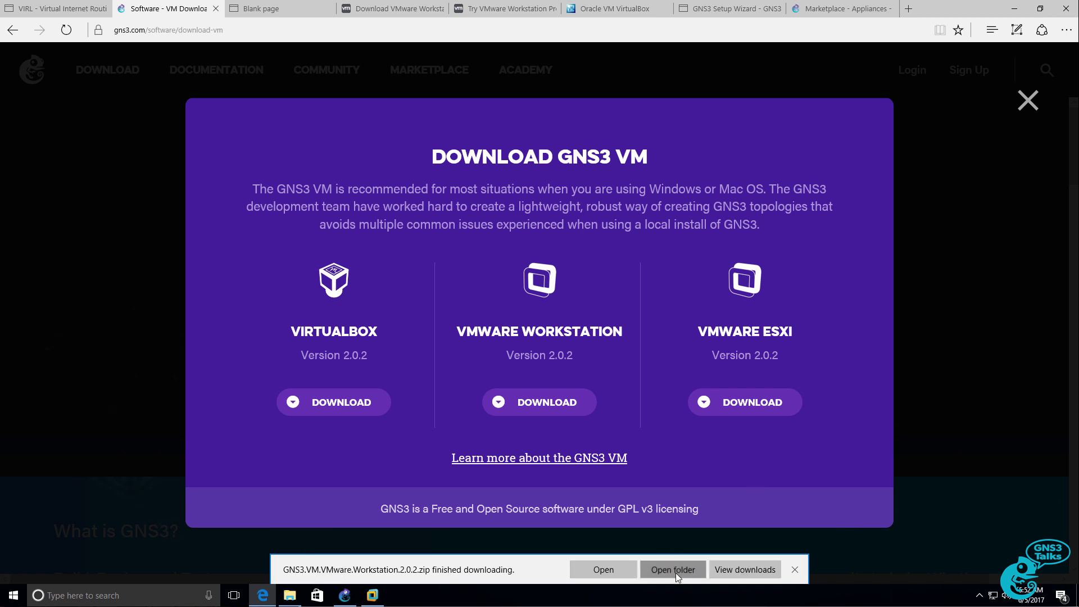
Step: Extract the GNS3 VM zip into its suggested folder and select the GNS3 VM appliance file
{"action": "left_click", "coordinate": [673, 570]}
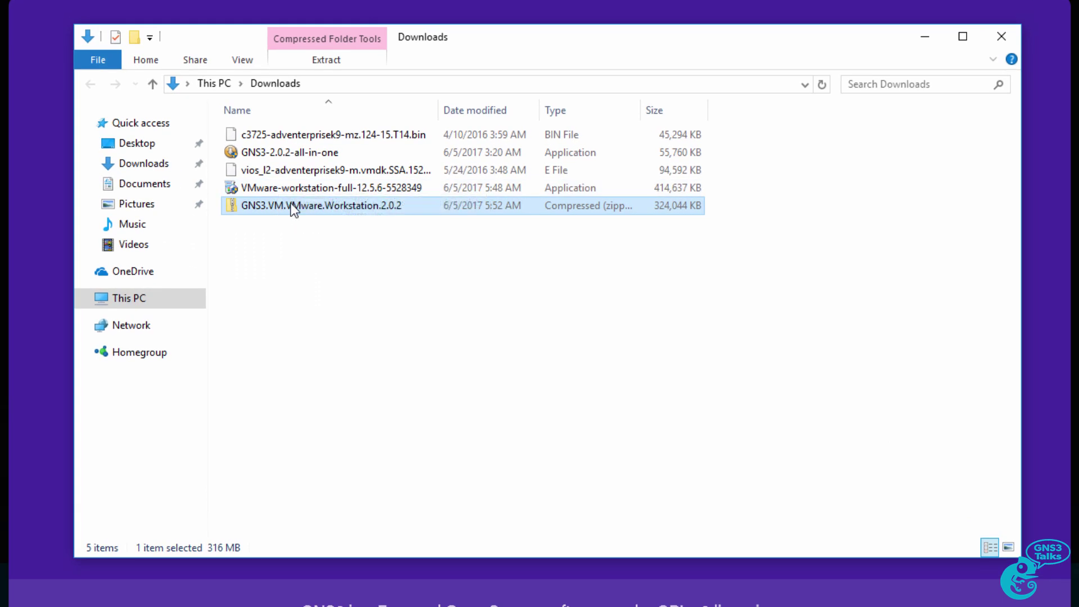
{"action": "right_click", "coordinate": [308, 210]}
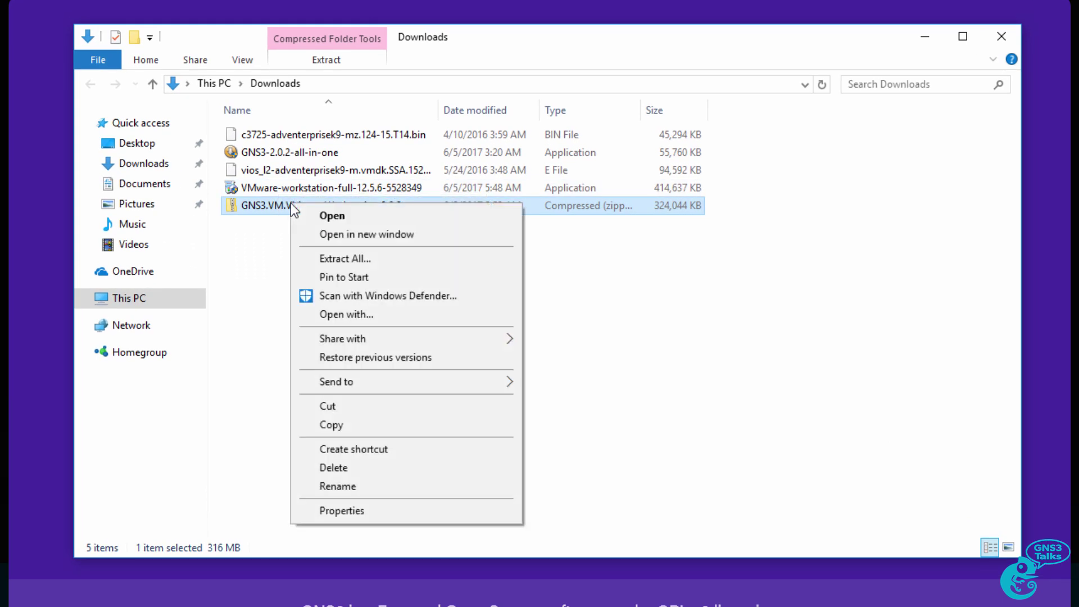
{"action": "left_click", "coordinate": [369, 260]}
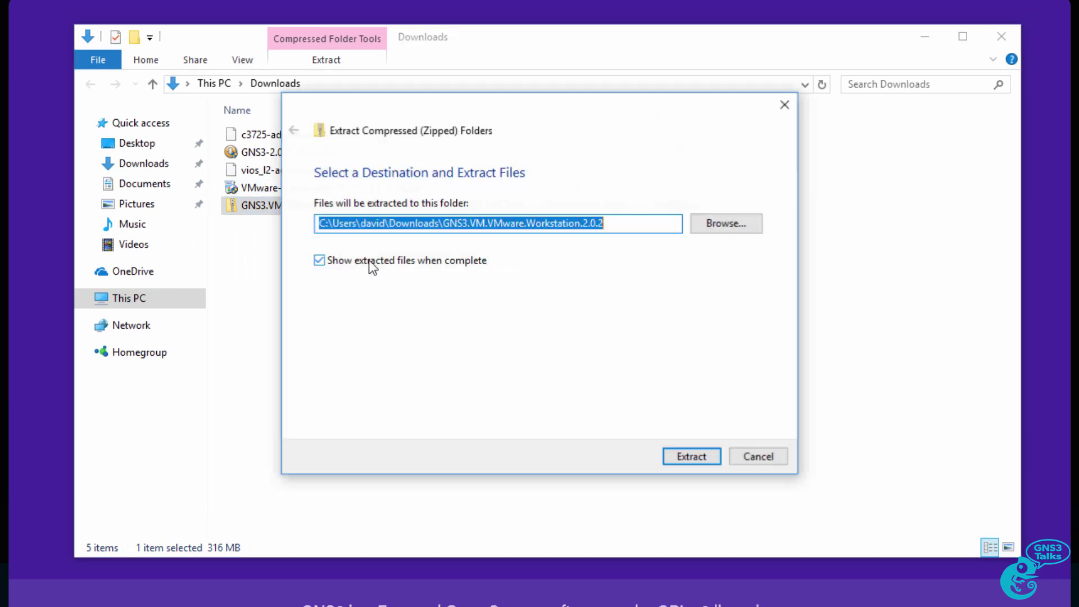
{"action": "left_click", "coordinate": [680, 455]}
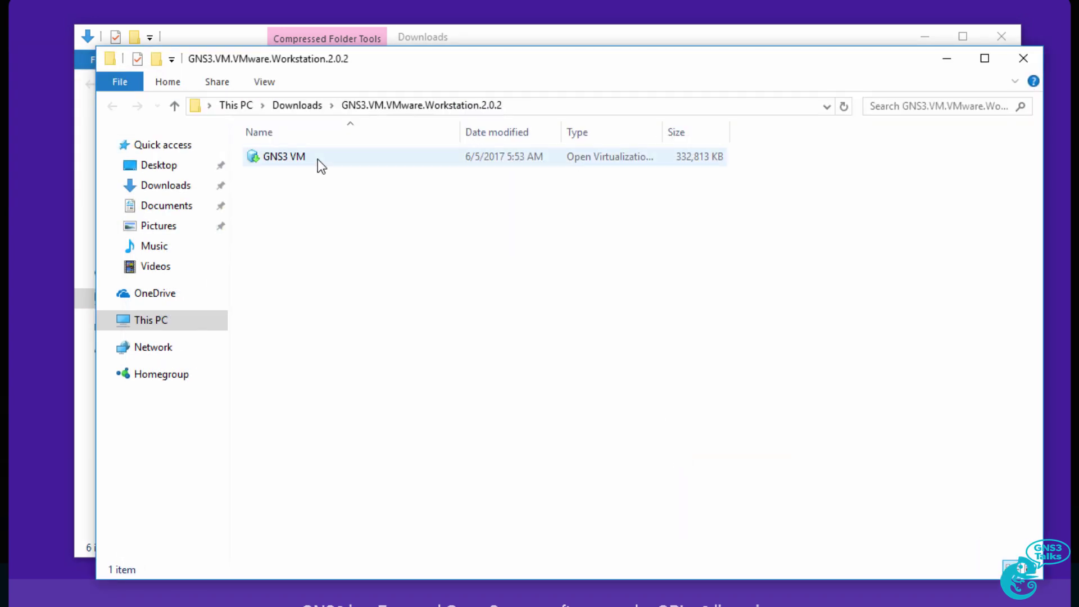
{"action": "left_click", "coordinate": [318, 158]}
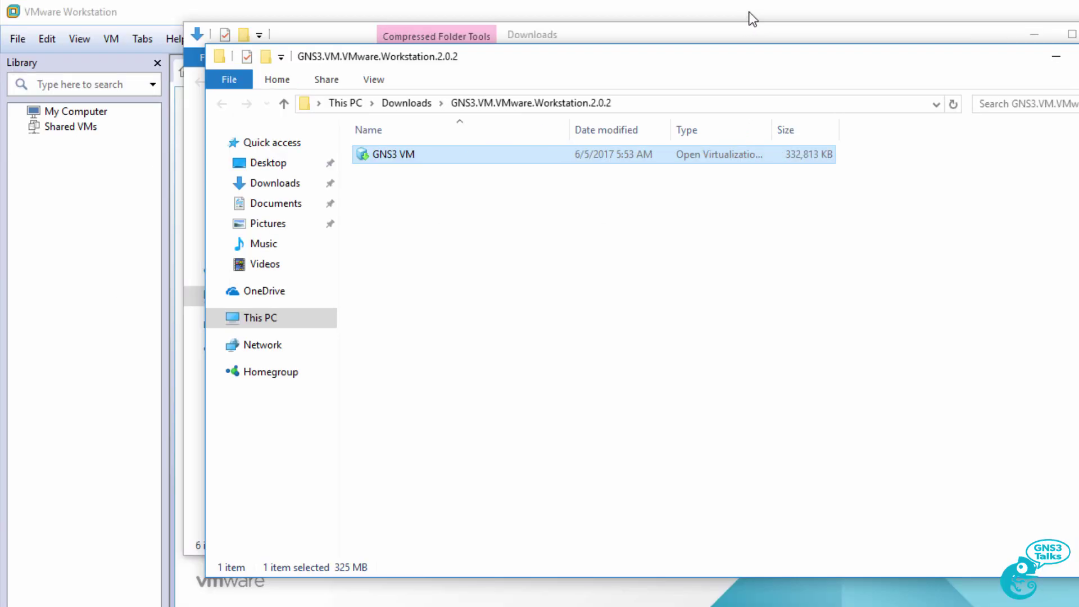
Step: Import the GNS3 VM appliance from Downloads\GNS3.VM.VMware.Workstation.2.0.2 into VMware as 'GNS3 VM'
{"action": "left_click", "coordinate": [745, 16]}
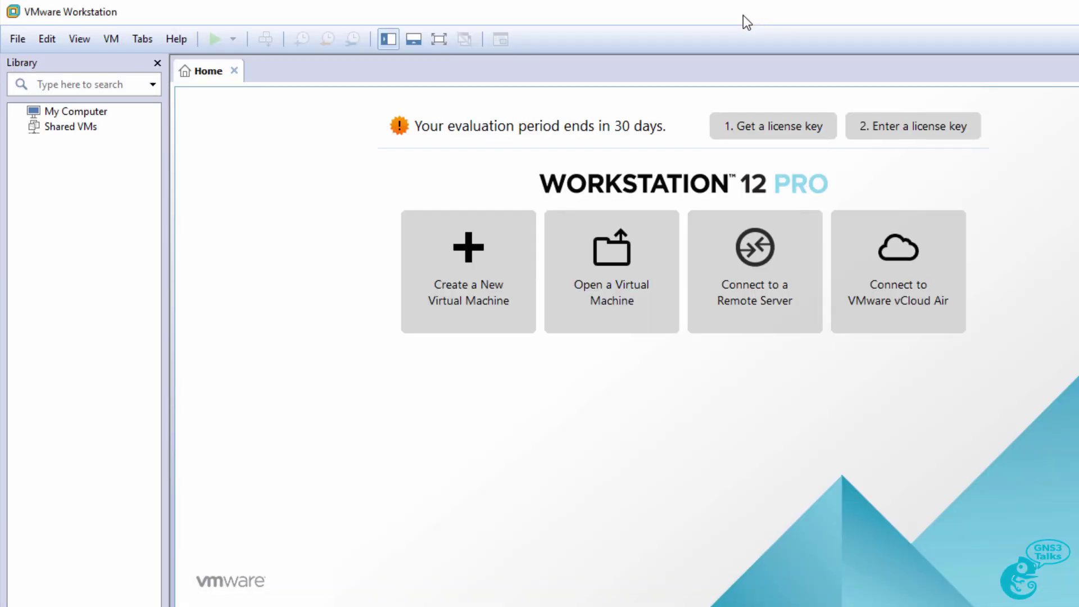
{"action": "left_click", "coordinate": [17, 39]}
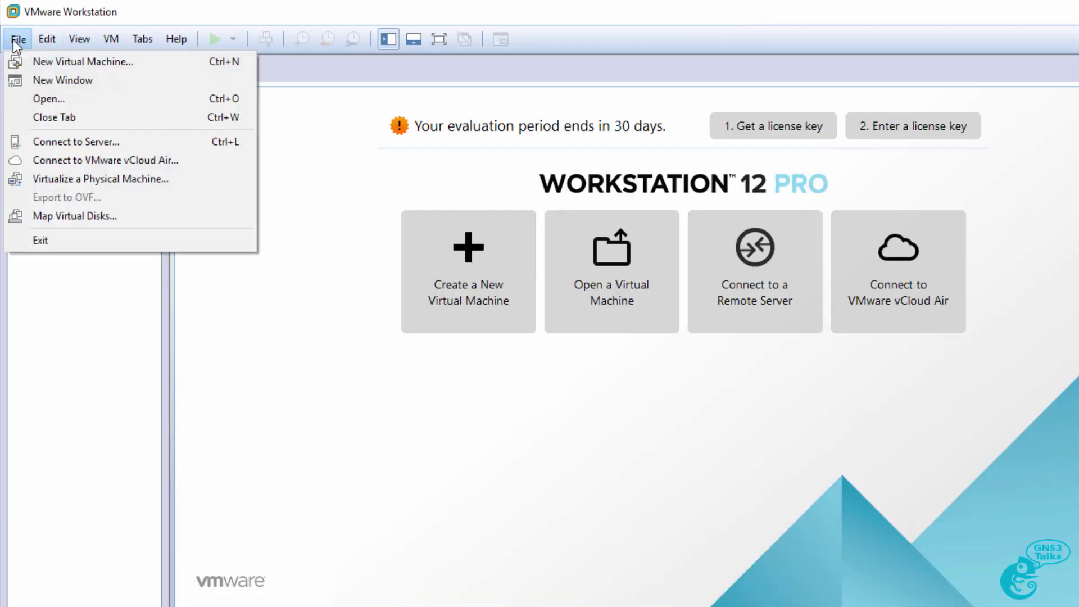
{"action": "left_click", "coordinate": [43, 98]}
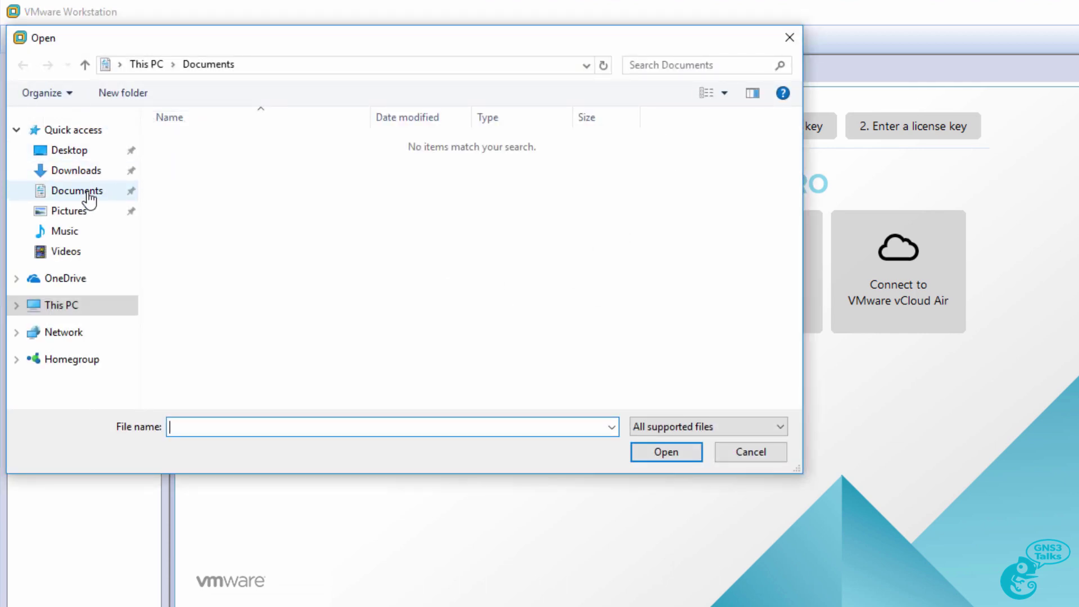
{"action": "left_click", "coordinate": [86, 179]}
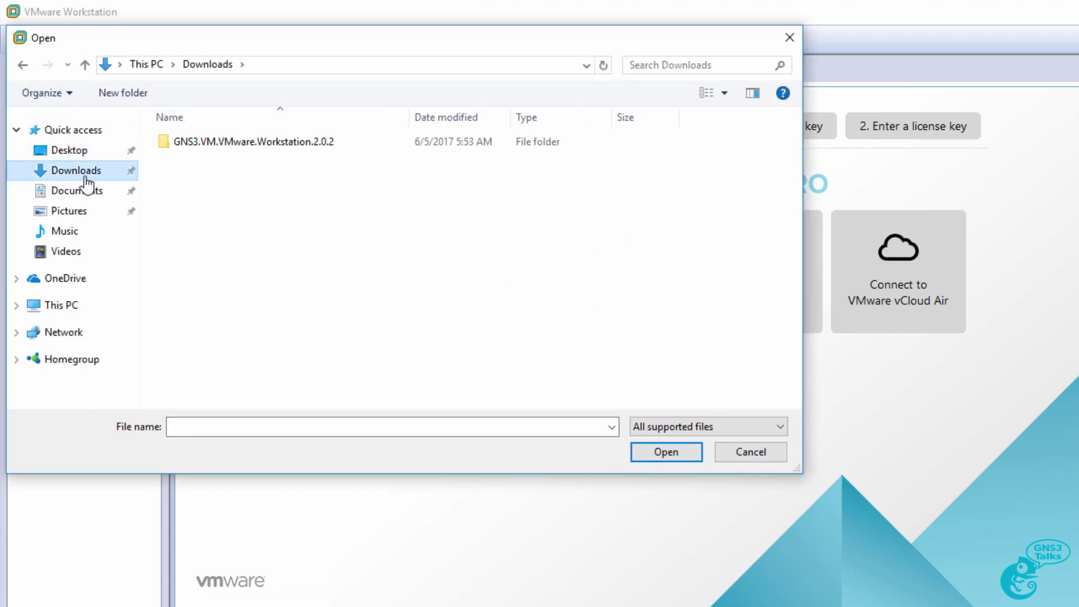
{"action": "double_click", "coordinate": [257, 147]}
{"action": "left_click", "coordinate": [235, 148]}
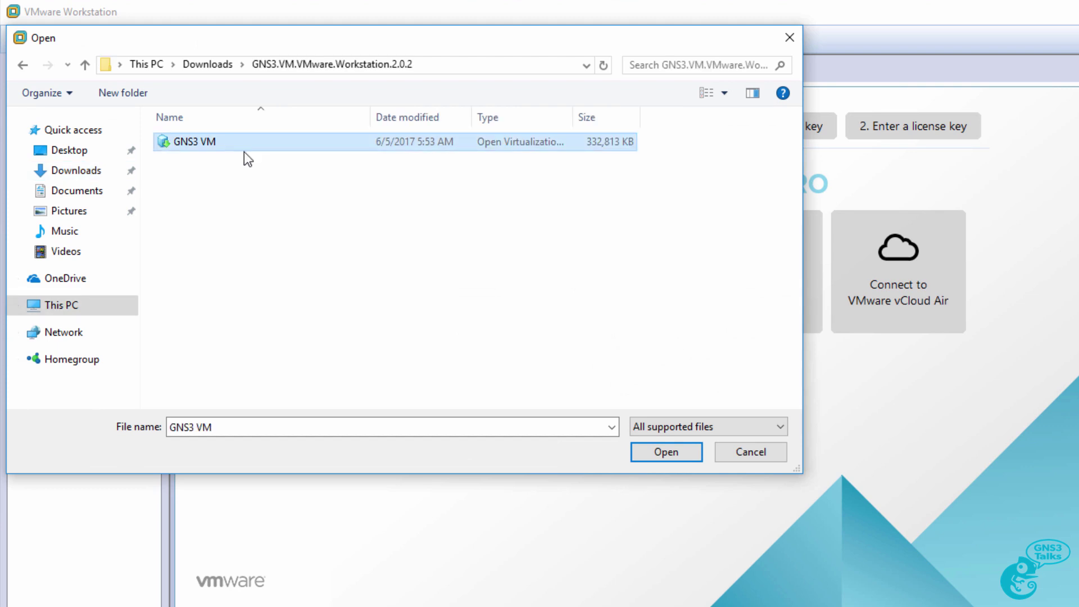
{"action": "left_click", "coordinate": [665, 454]}
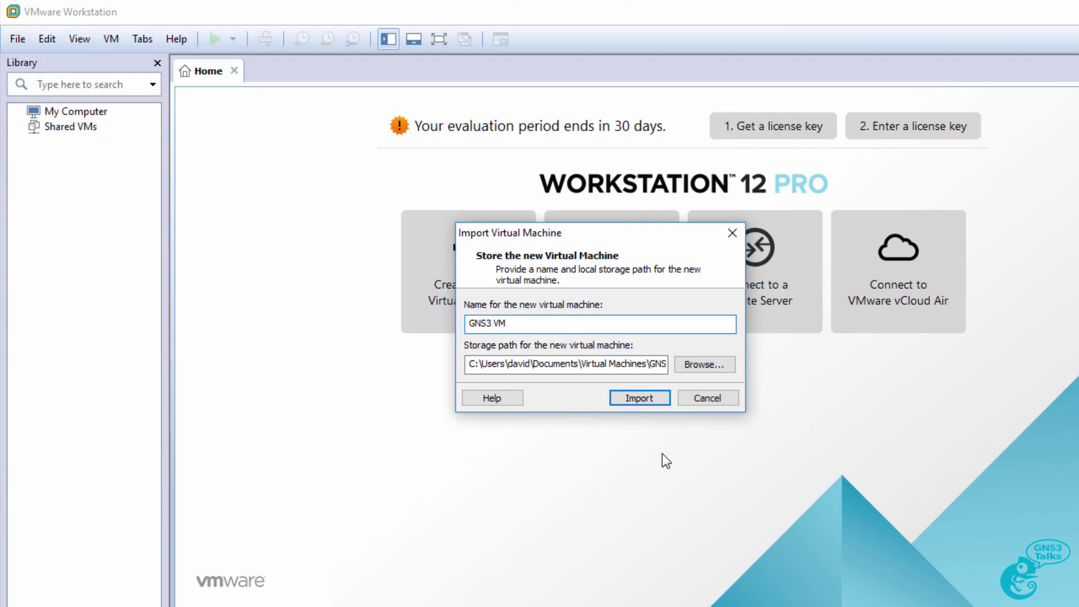
{"action": "left_click_drag", "start_coordinate": [513, 323], "coordinate": [416, 315]}
{"action": "left_click", "coordinate": [626, 403]}
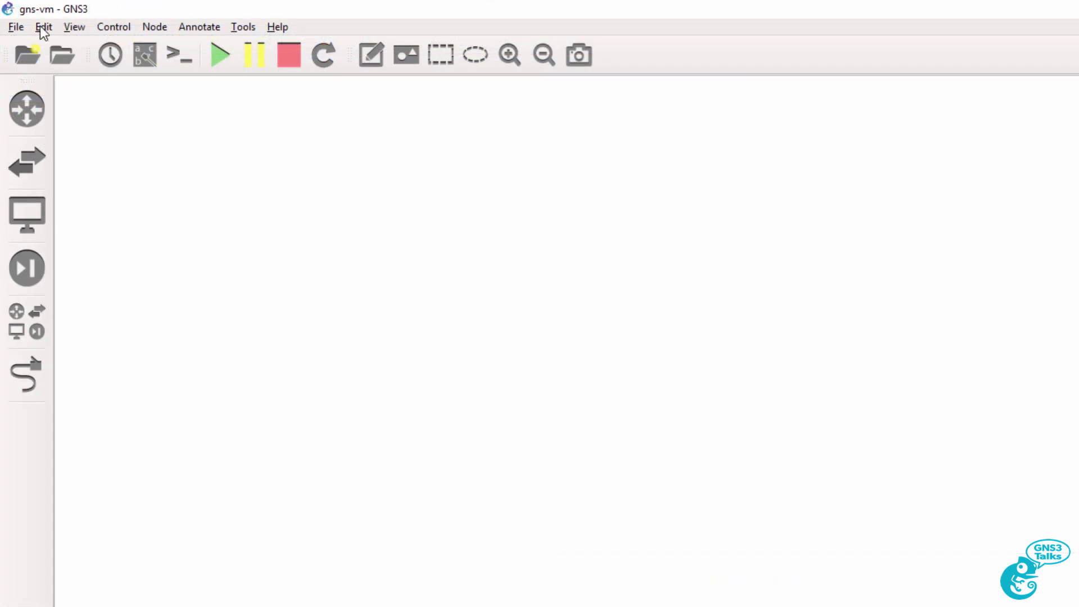
Step: In Preferences, enable the GNS3 VM on VMware Workstation / Player and select GNS3 VM
{"action": "left_click", "coordinate": [41, 27]}
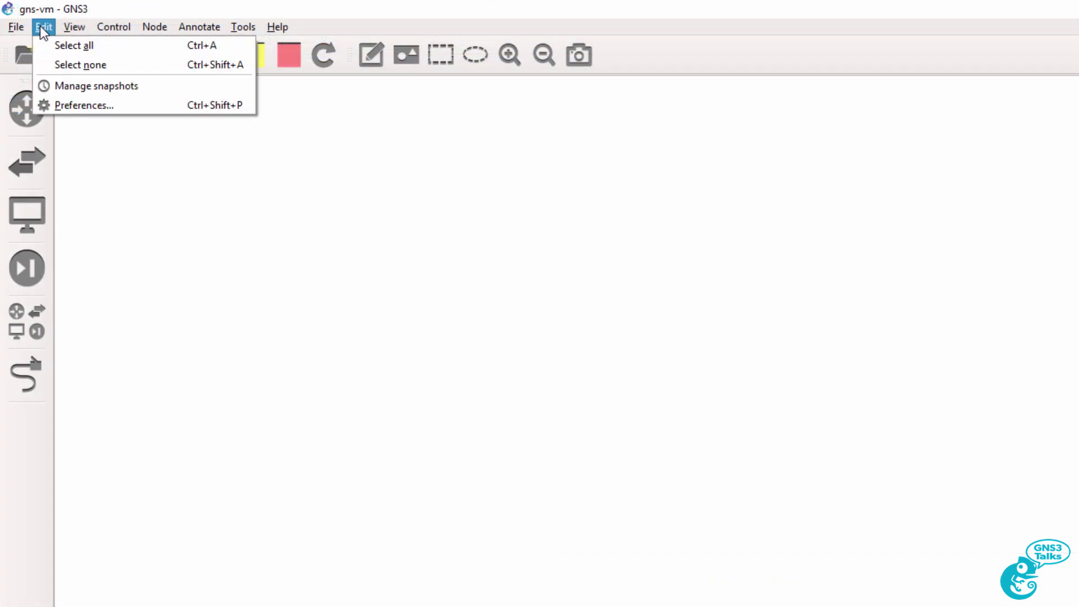
{"action": "left_click", "coordinate": [82, 107]}
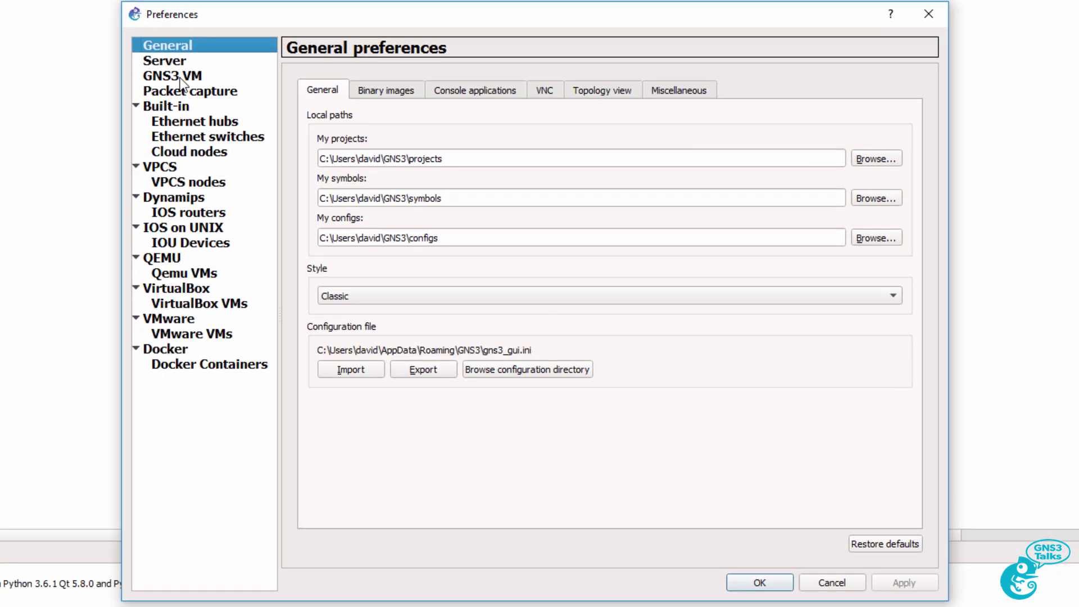
{"action": "left_click", "coordinate": [444, 204]}
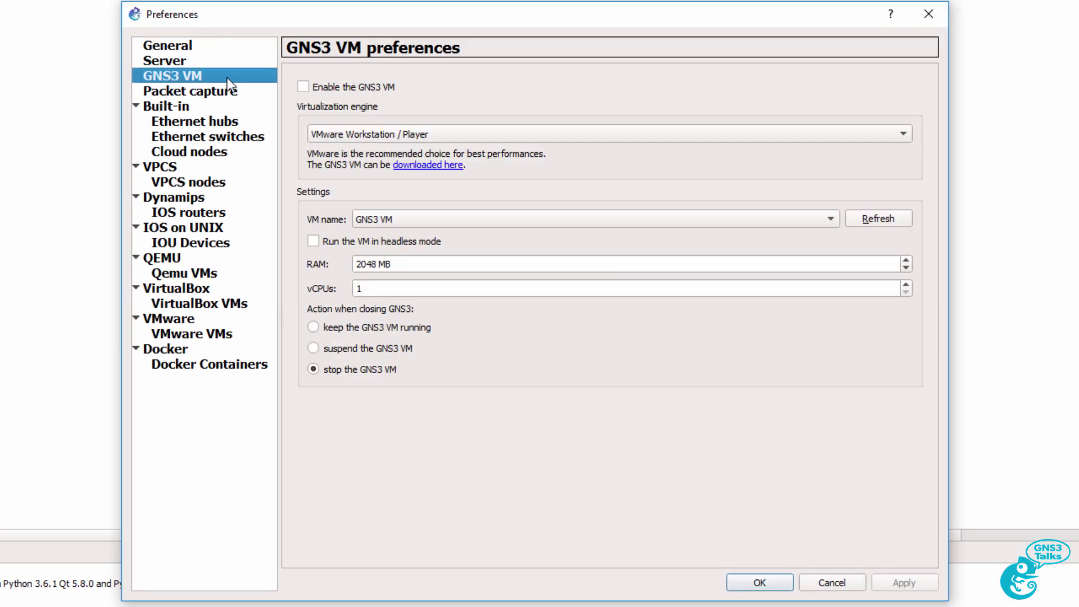
{"action": "left_click", "coordinate": [306, 83]}
{"action": "left_click", "coordinate": [501, 133]}
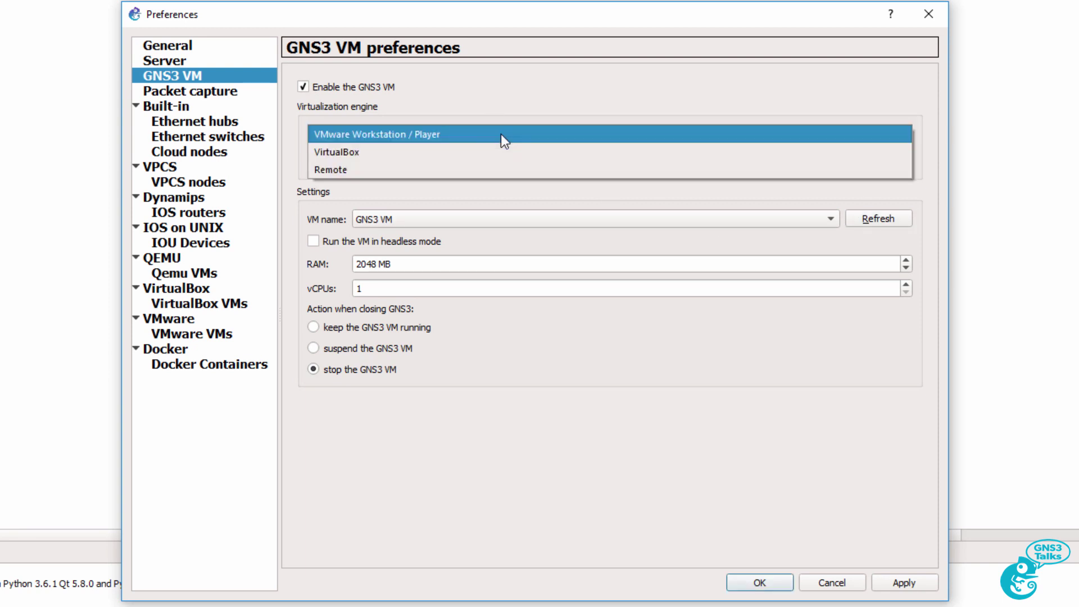
{"action": "left_click", "coordinate": [501, 133]}
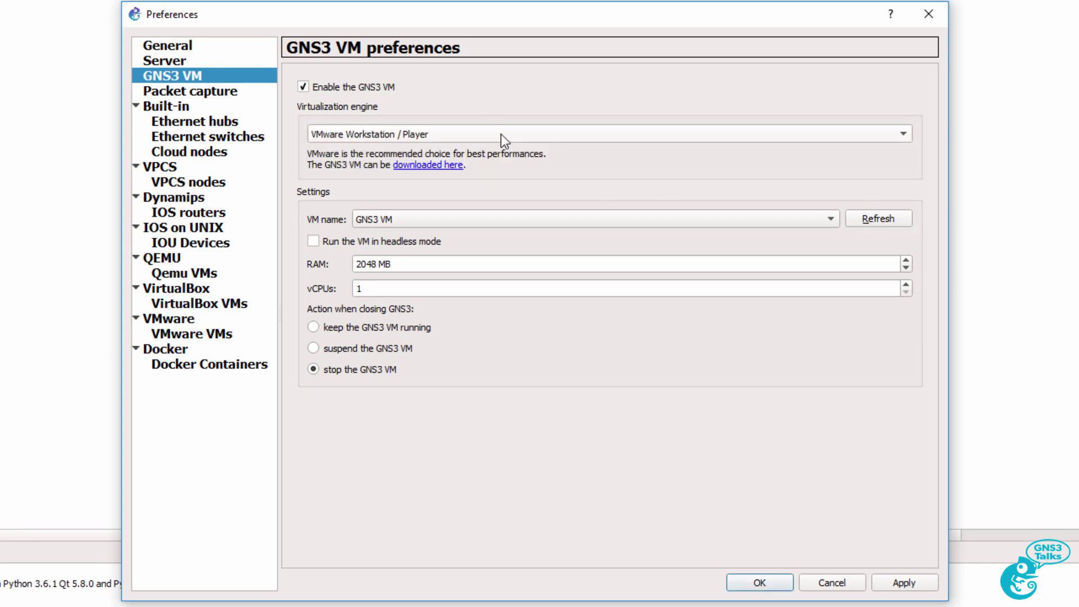
{"action": "left_click", "coordinate": [857, 225]}
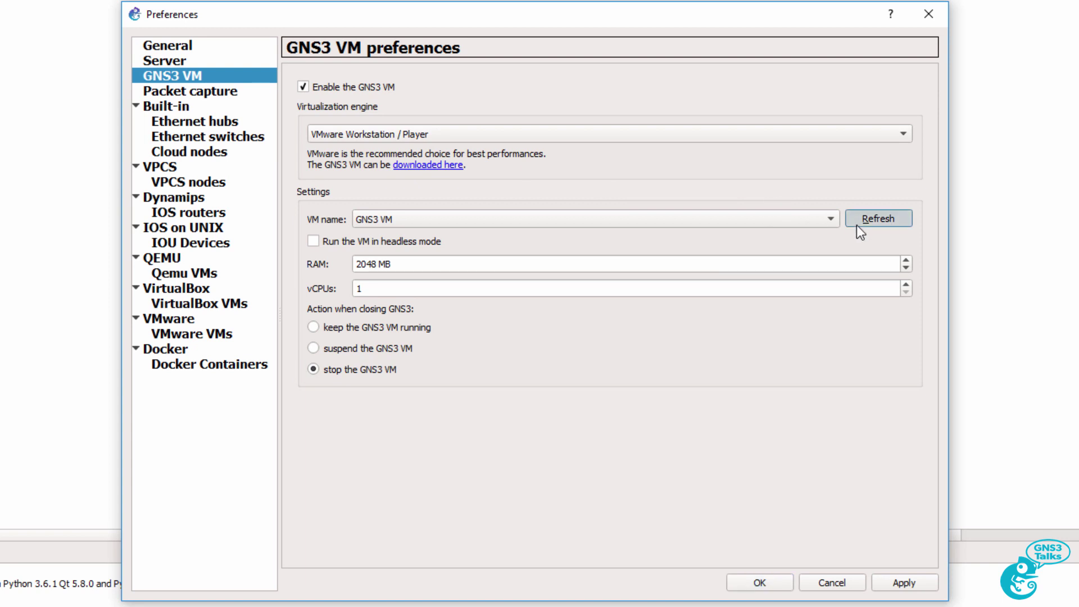
{"action": "left_click", "coordinate": [423, 223]}
{"action": "left_click", "coordinate": [423, 222]}
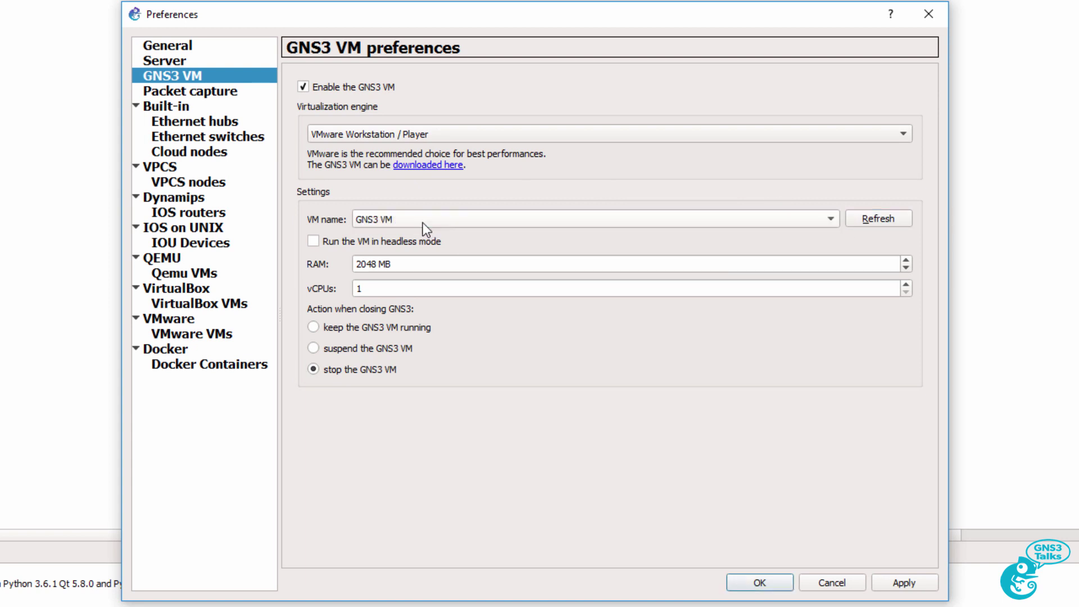
Step: Check the GNS3 VM's resource settings: 2048 MB RAM and 1 vCPU
{"action": "double_click", "coordinate": [407, 262]}
{"action": "double_click", "coordinate": [400, 285]}
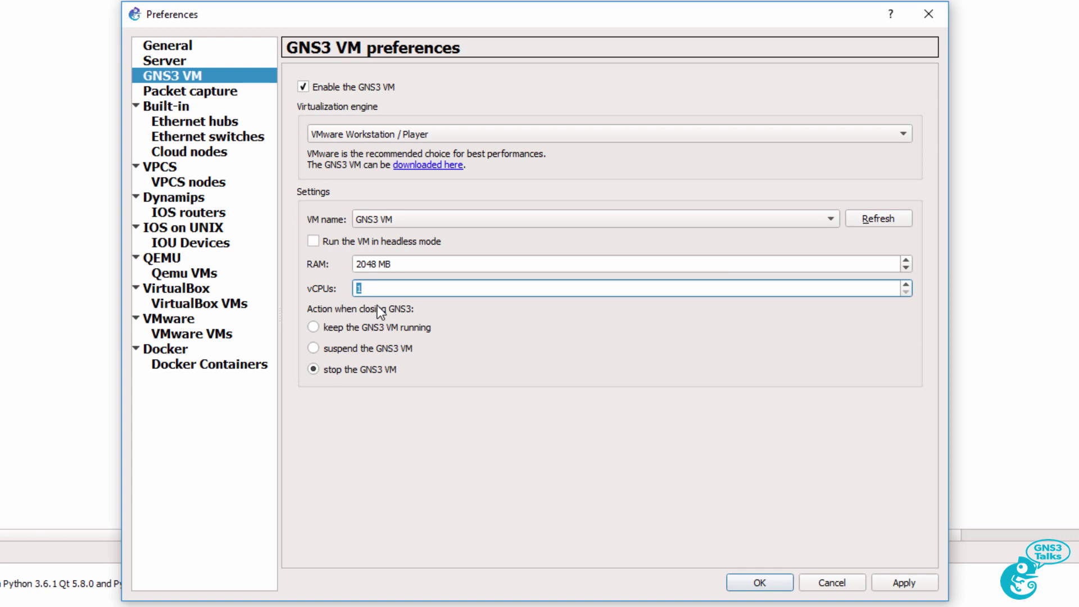
{"action": "key", "text": "shift+Tab"}
{"action": "key", "text": "Tab"}
{"action": "key", "text": "shift+Tab"}
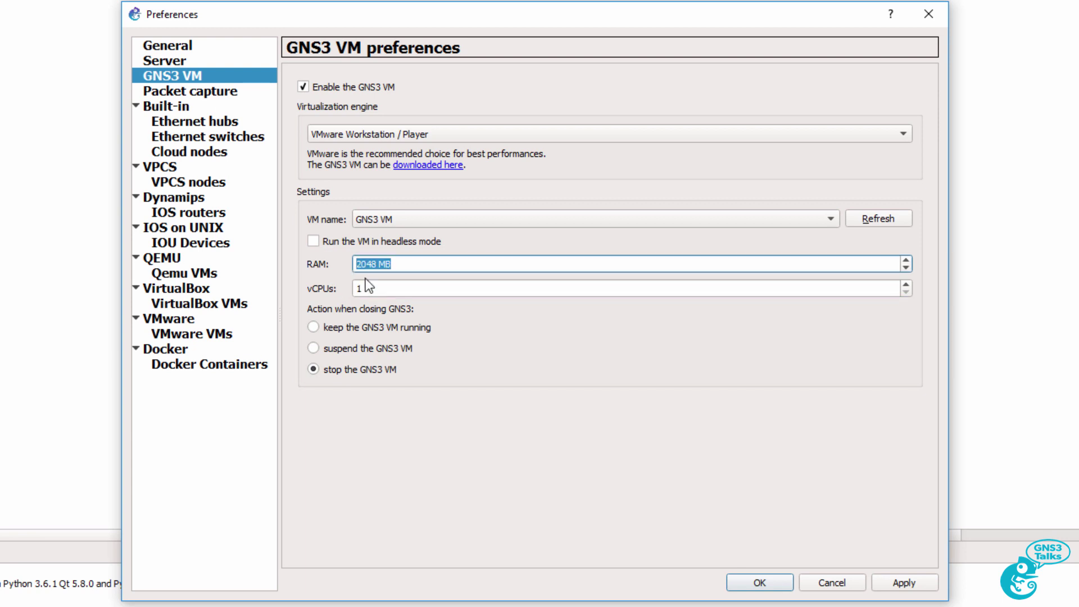
{"action": "key", "text": "Tab"}
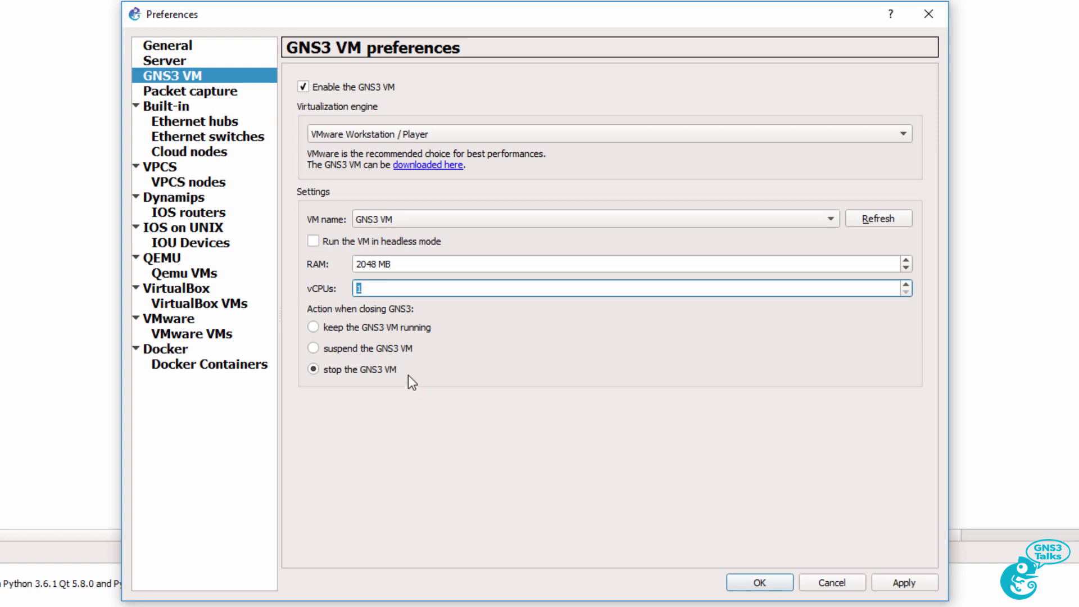
Step: Save the preferences so the GNS3 VM boots in VMware at 192.168.98.128, then move VMware aside
{"action": "left_click", "coordinate": [750, 585]}
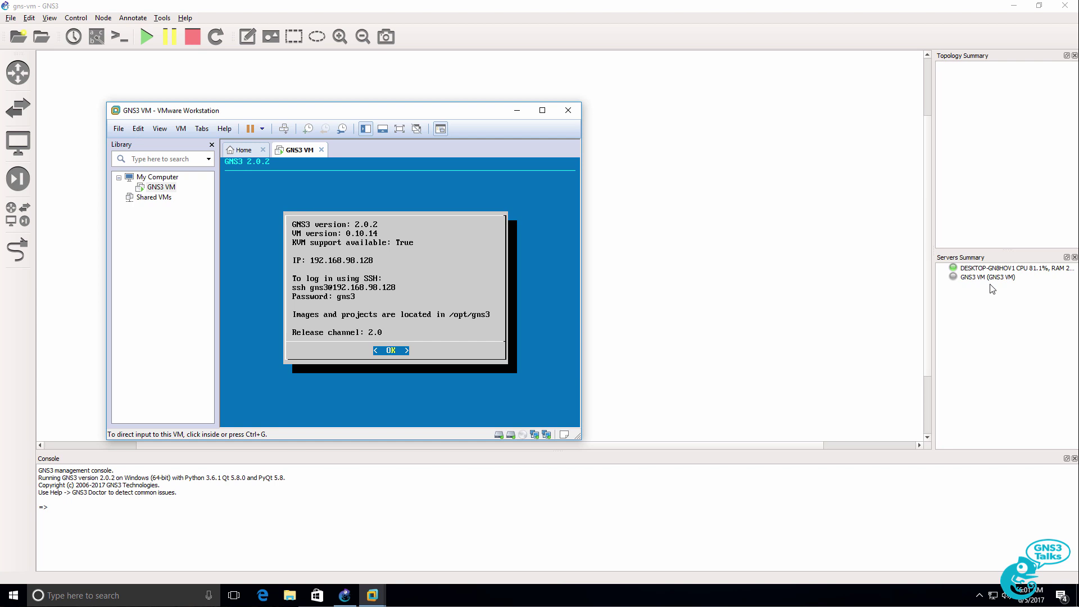
{"action": "left_click_drag", "start_coordinate": [443, 112], "coordinate": [872, 194]}
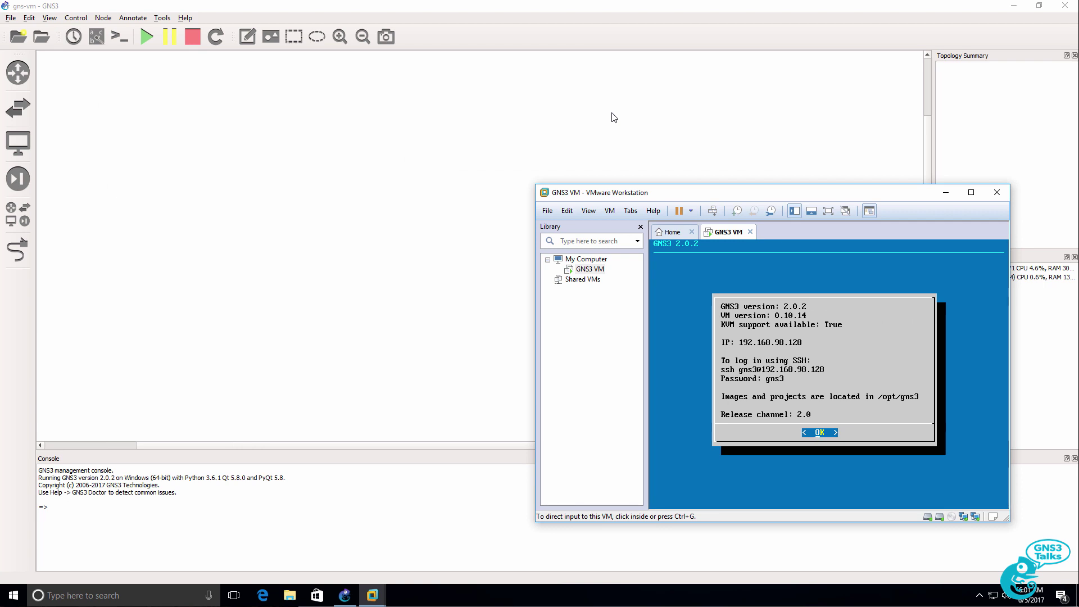
{"action": "left_click_drag", "start_coordinate": [745, 193], "coordinate": [659, 165]}
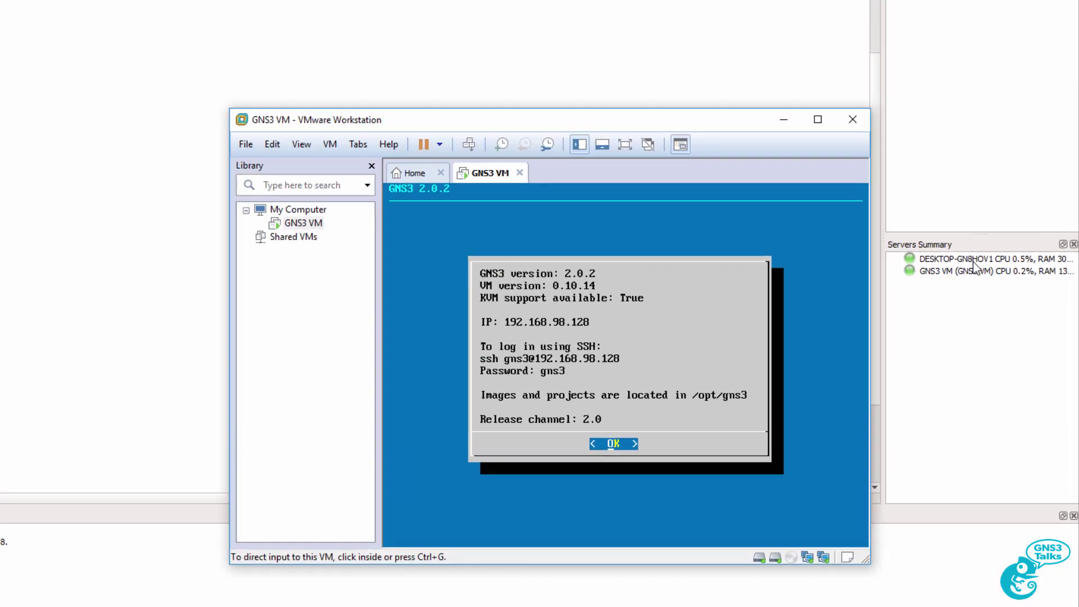